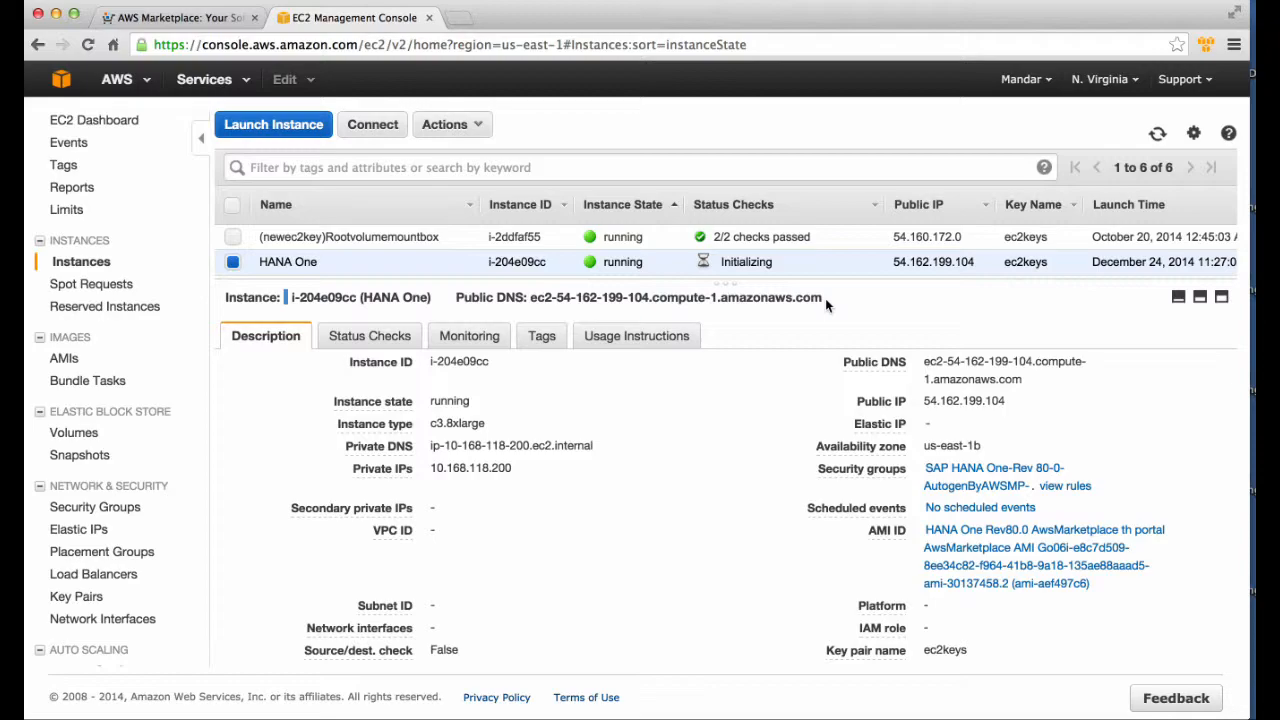
- Open the HANA One instance's public DNS address in a new browser tab and proceed past the certificate warning to the site
left_click_drag(825, 298, 530, 294)
key("super+c")
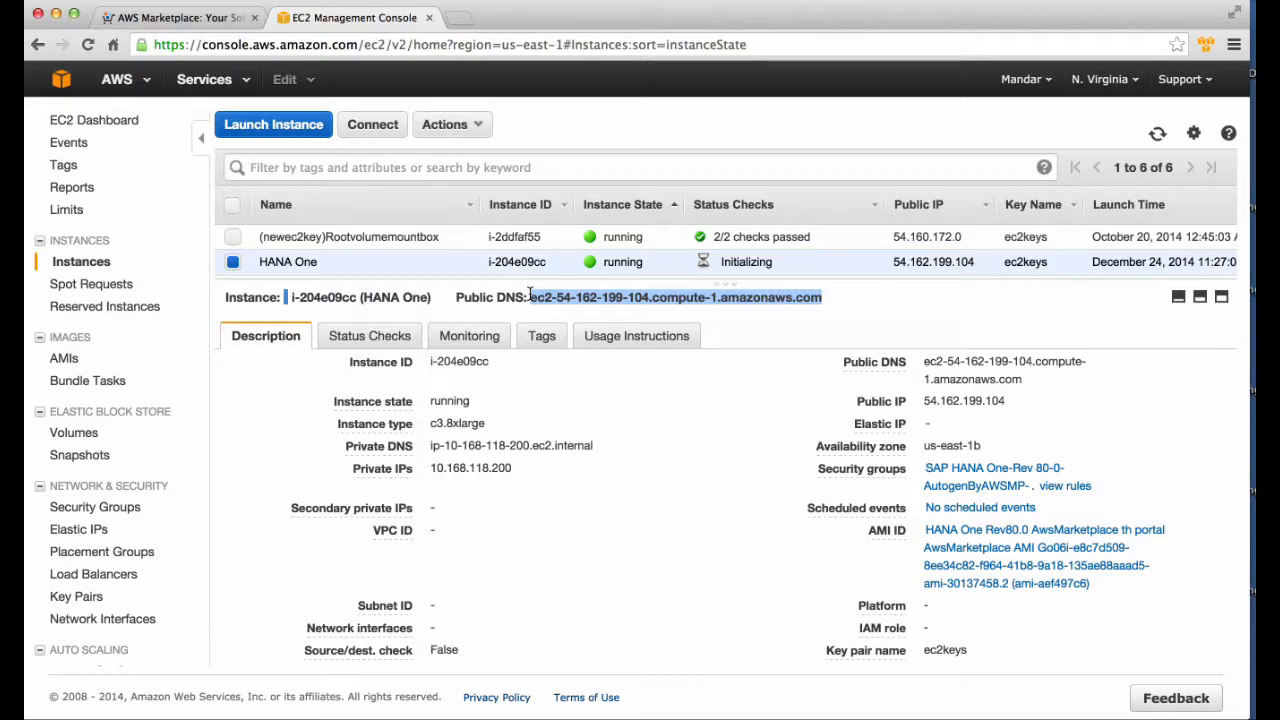
left_click(460, 17)
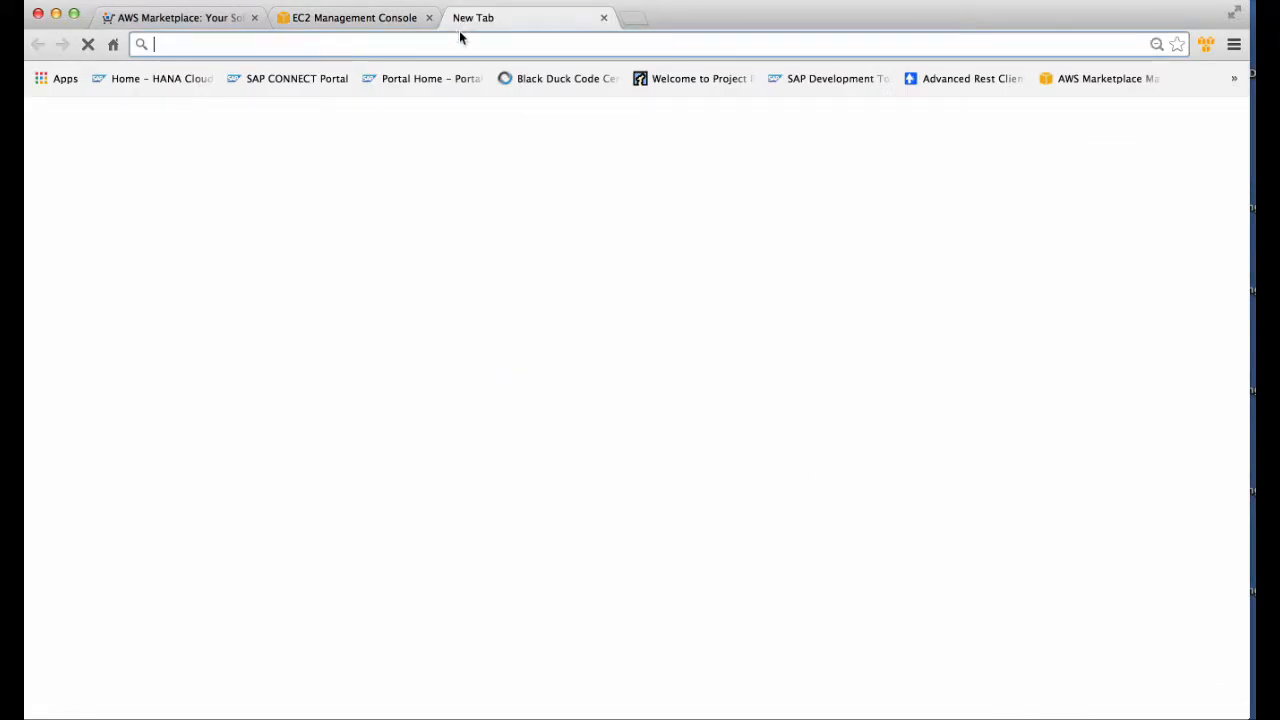
key("super+v")
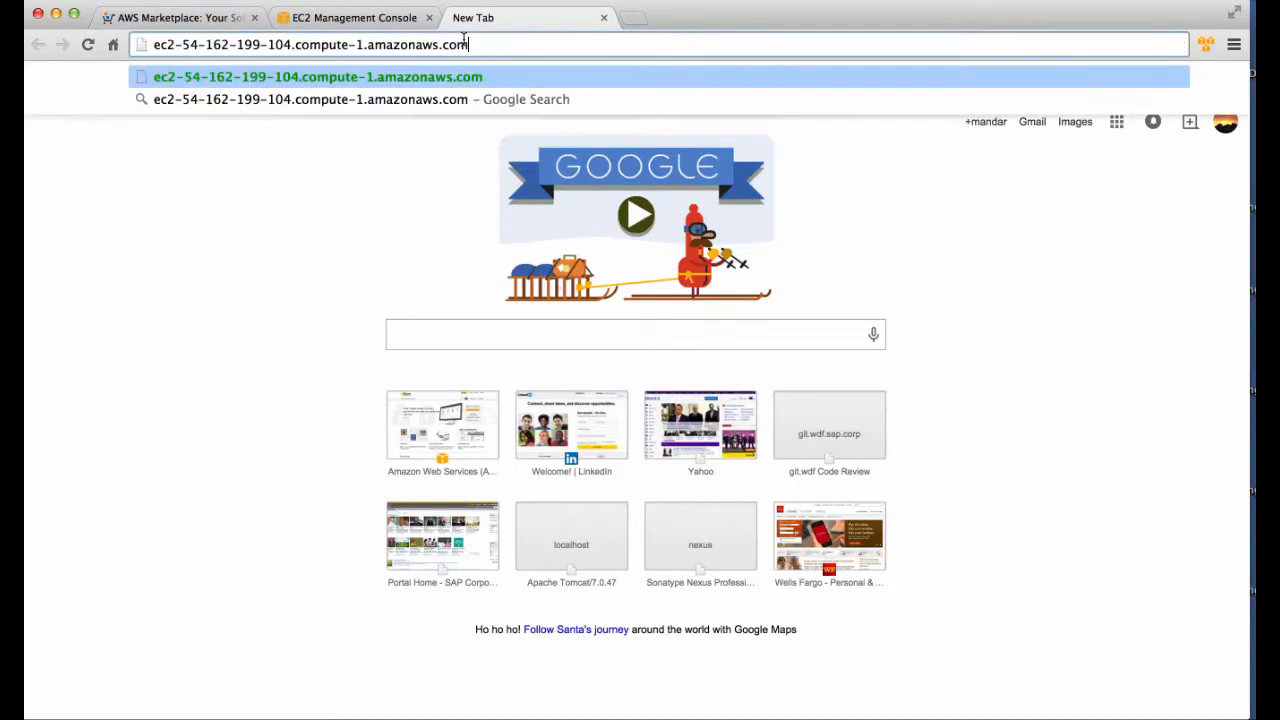
key("Return")
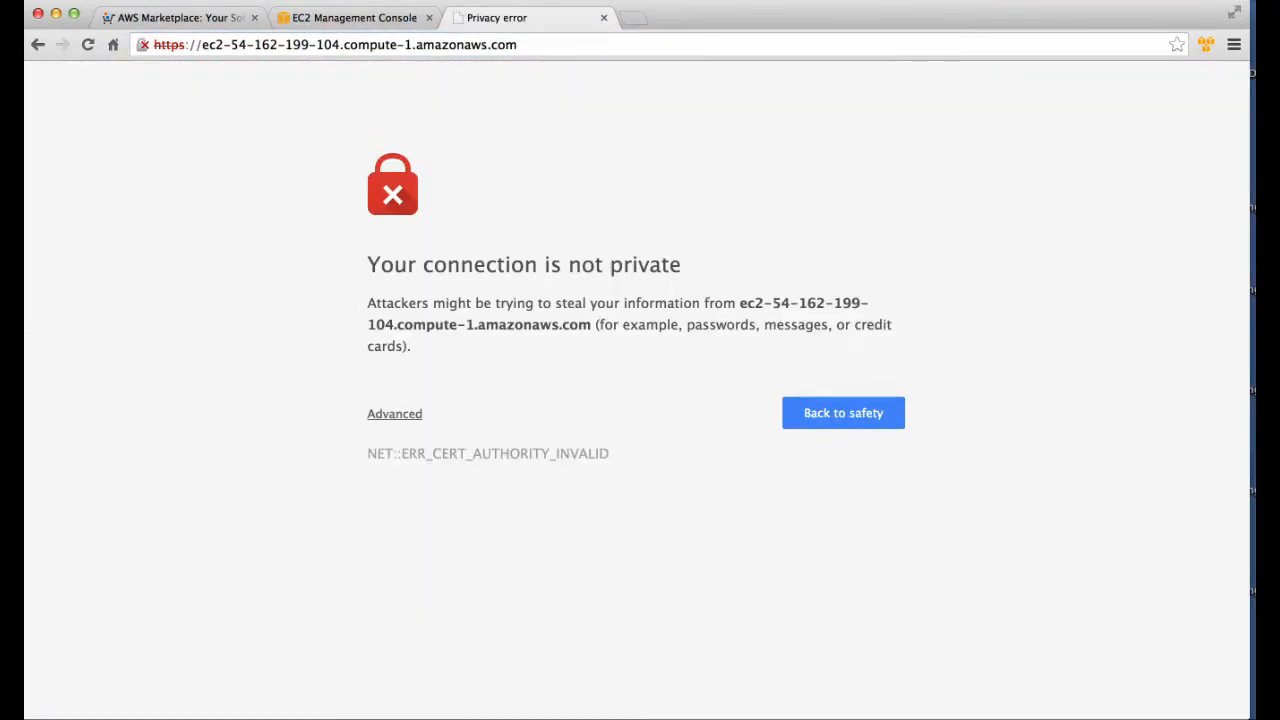
left_click(409, 419)
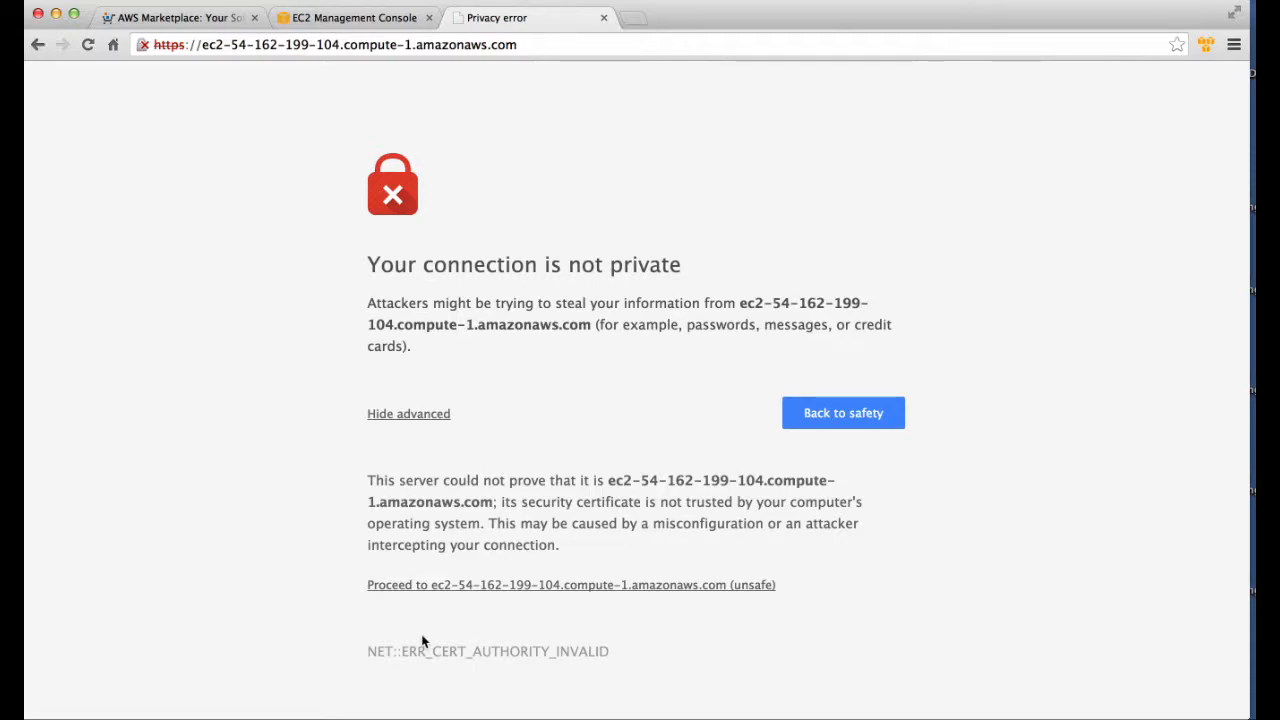
left_click(449, 587)
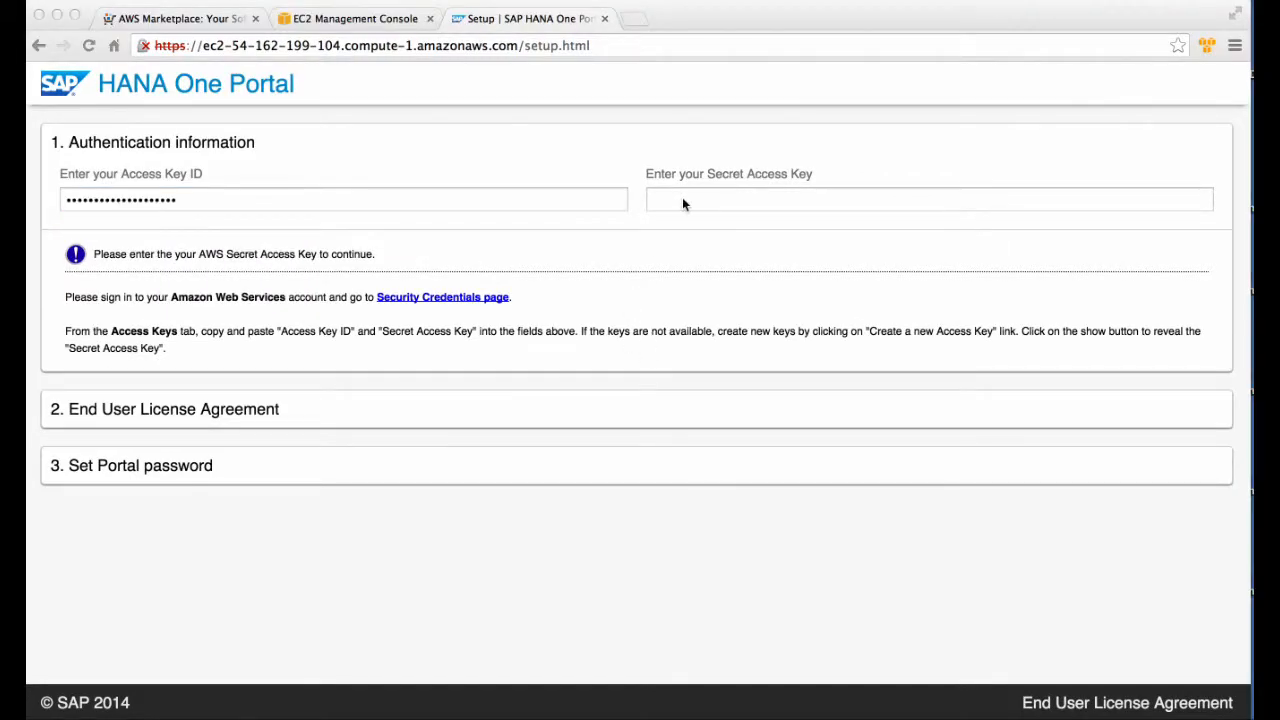
- Paste the AWS Secret Access Key into the authentication information and check the credential validation
left_click(683, 201)
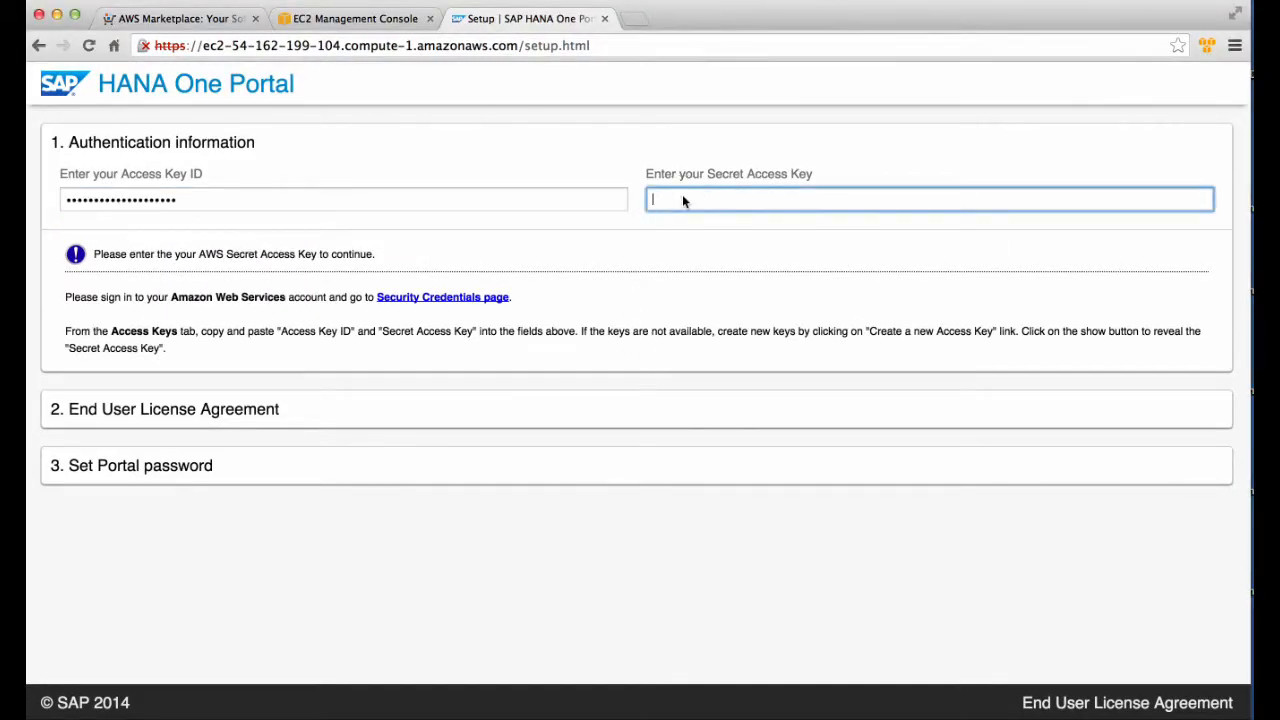
key("super+v")
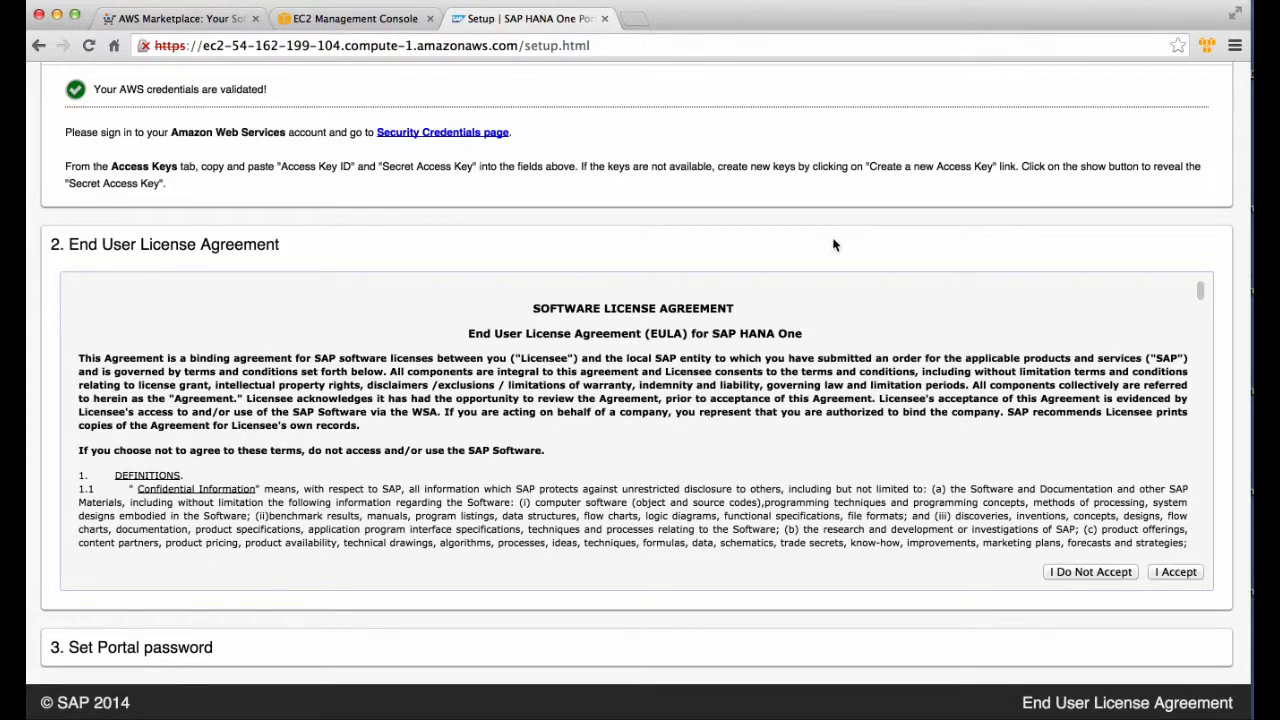
scroll(834, 245, "up", 3)
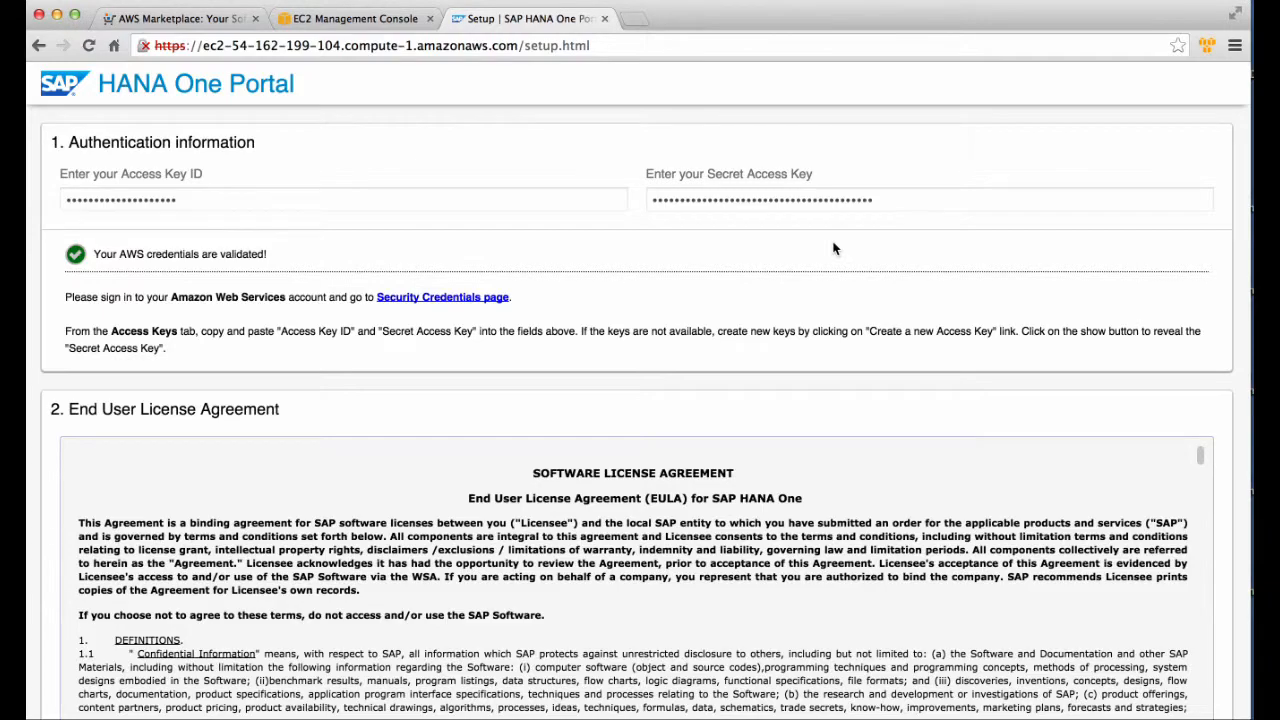
- Read through the SAP HANA One End User License Agreement to its end and accept it
scroll(834, 248, "down", 3)
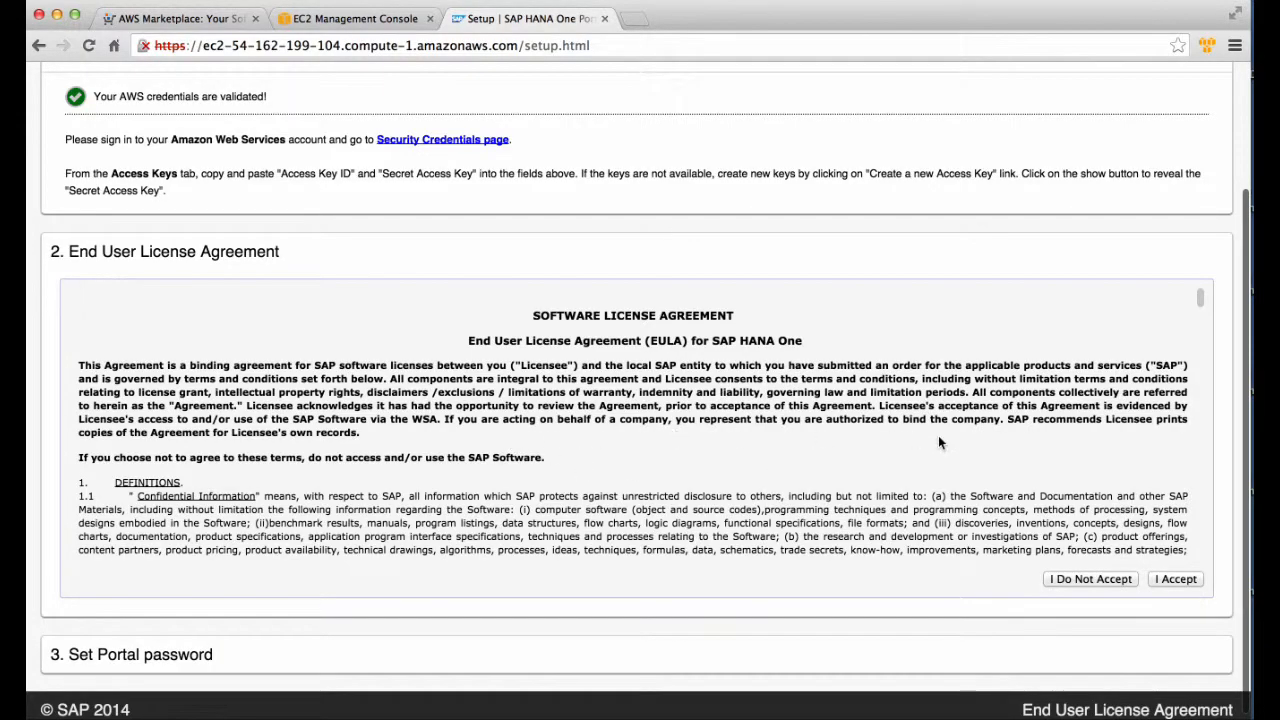
scroll(938, 435, "down", 5)
scroll(938, 437, "down", 15)
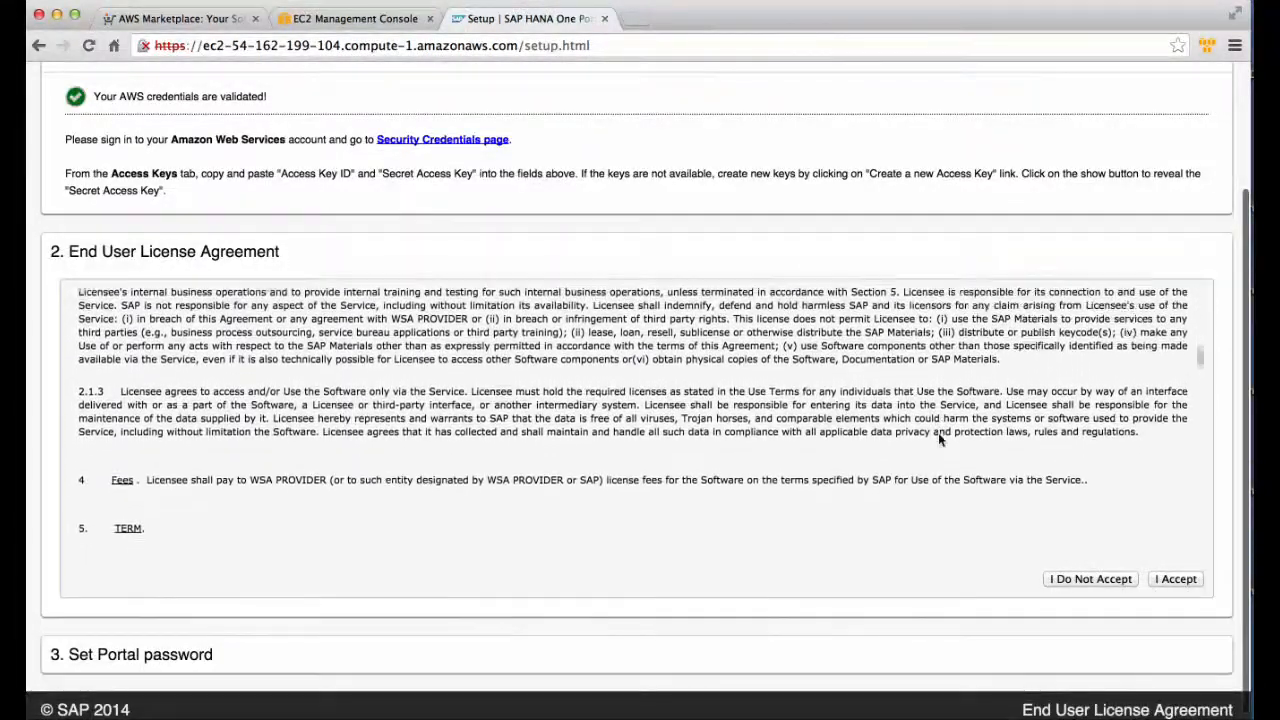
scroll(938, 437, "down", 3)
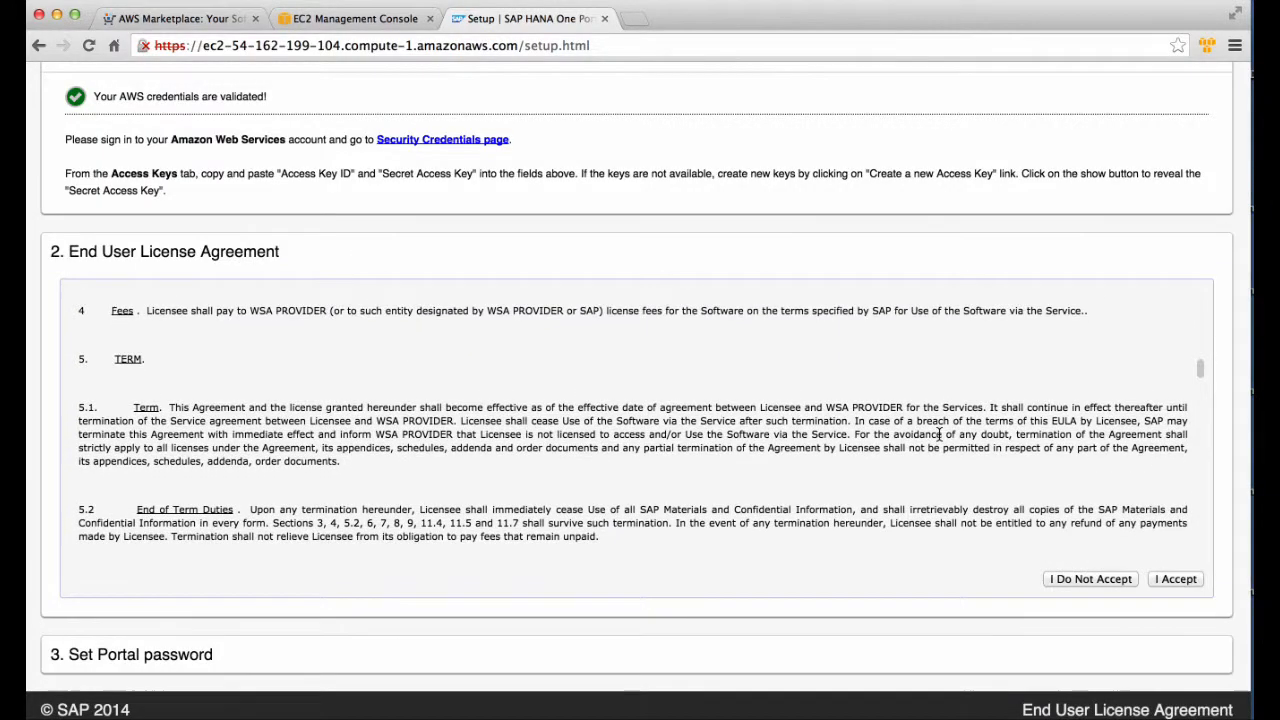
scroll(938, 440, "down", 15)
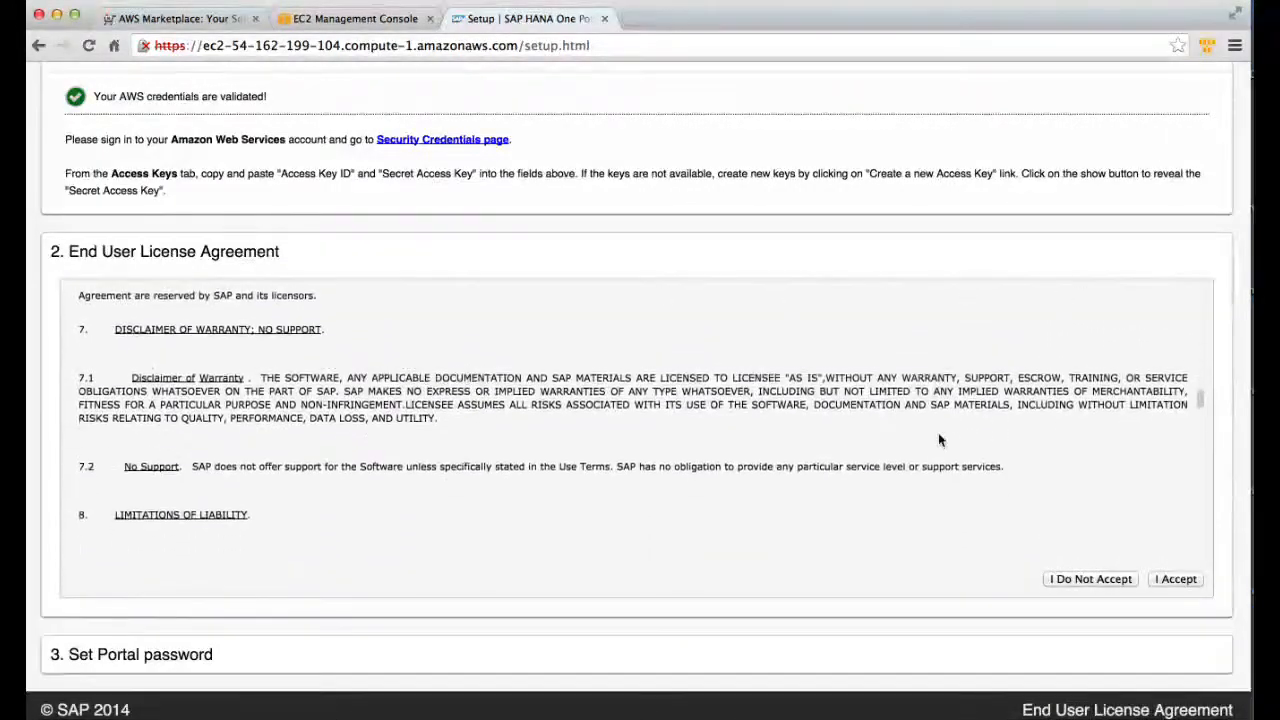
scroll(940, 440, "down", 20)
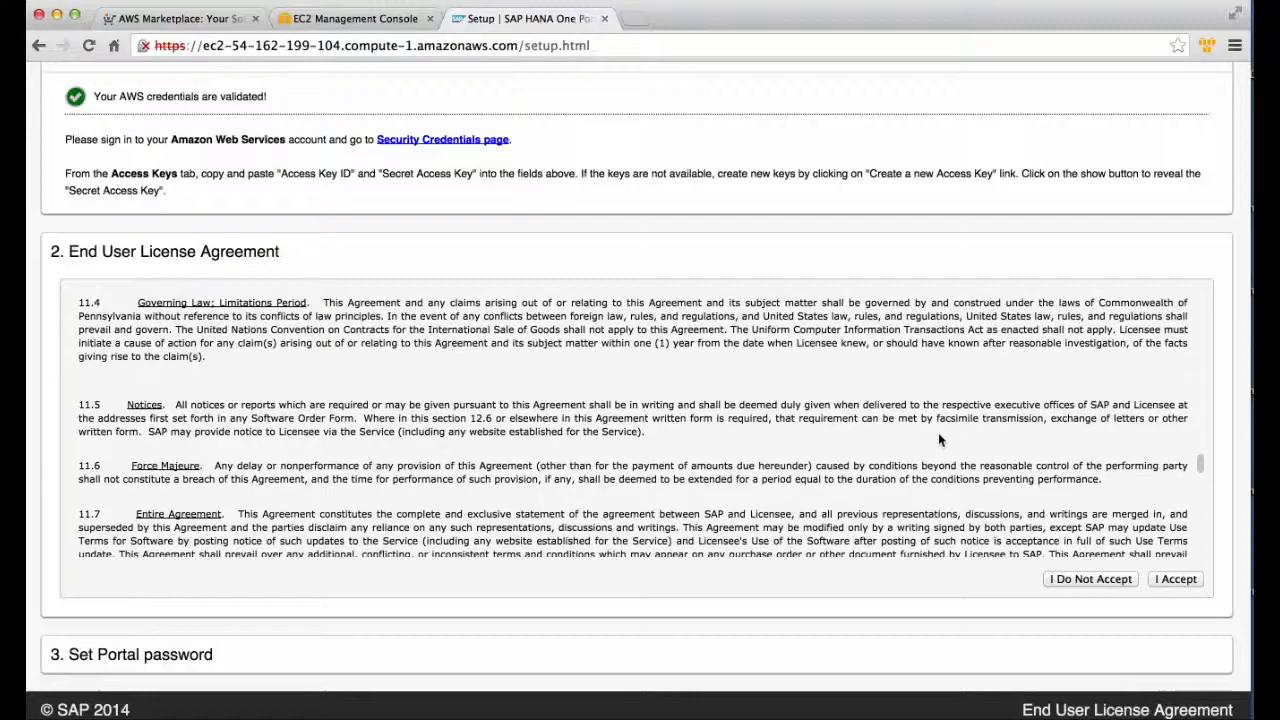
scroll(938, 437, "down", 1)
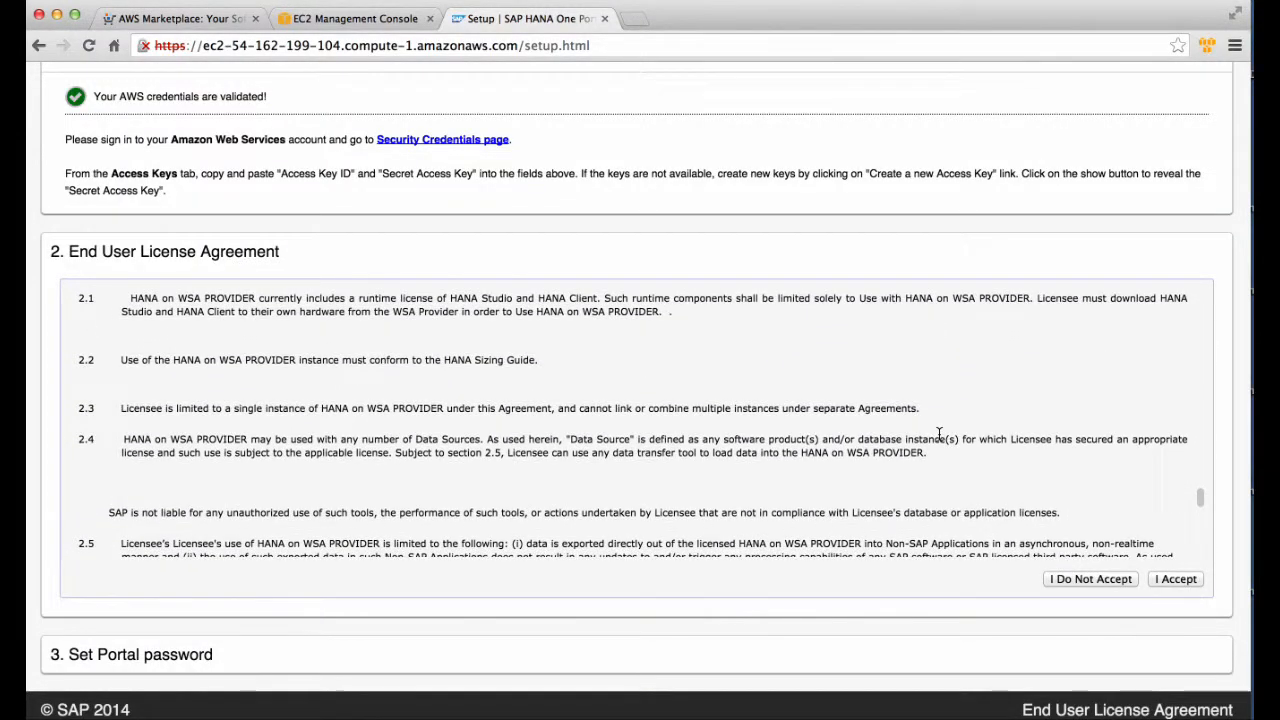
scroll(938, 437, "down", 10)
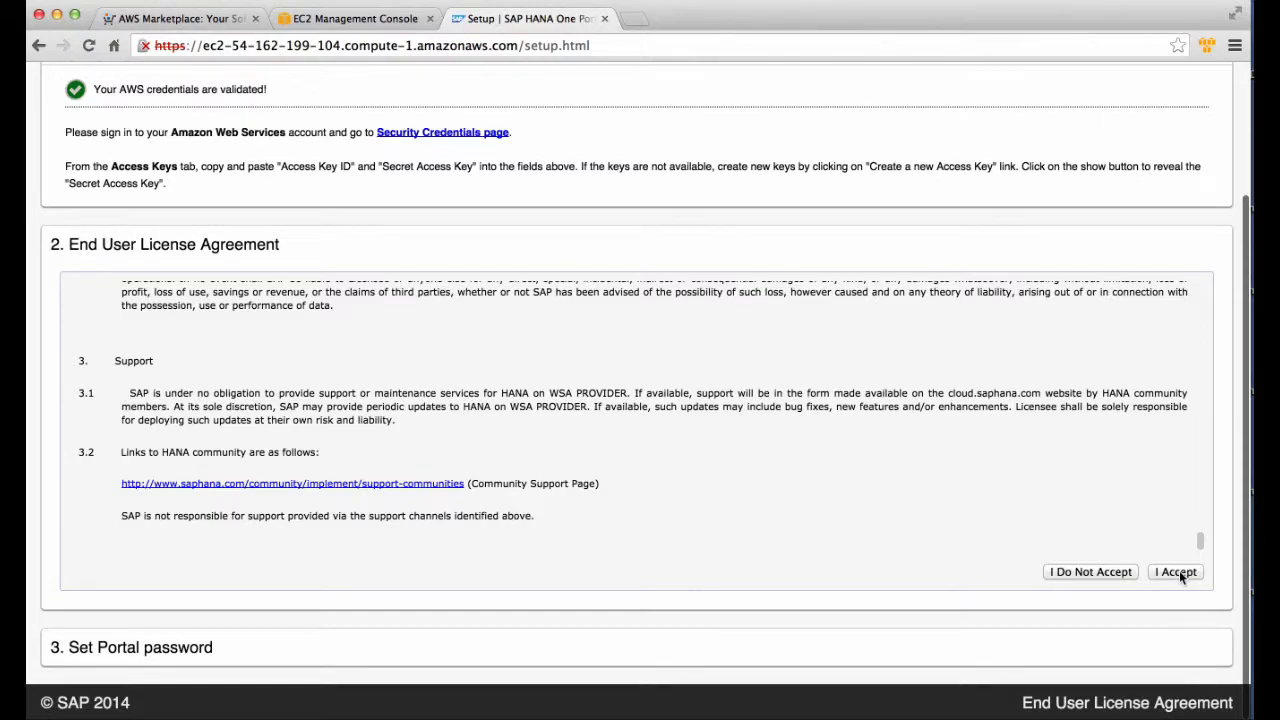
left_click(1178, 571)
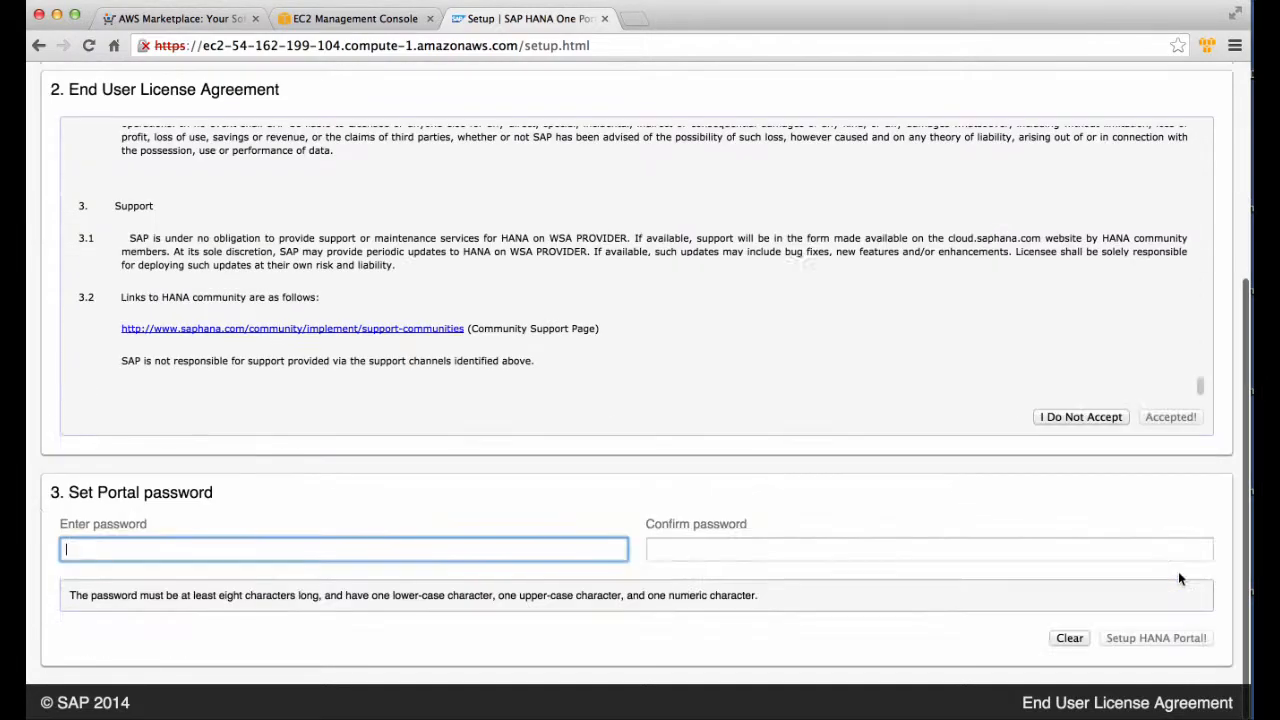
- Enter and confirm the portal password, review the password requirements, and start the HANA portal setup
left_click(418, 544)
type("•••••")
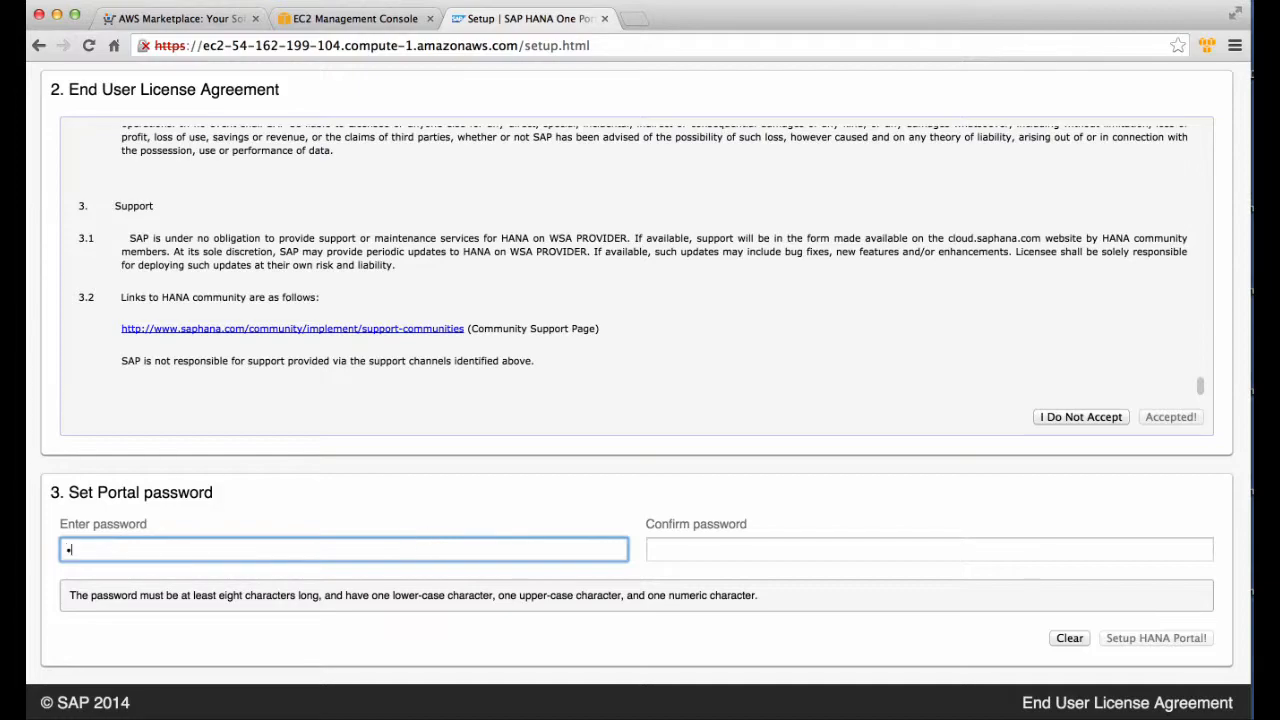
type("•••")
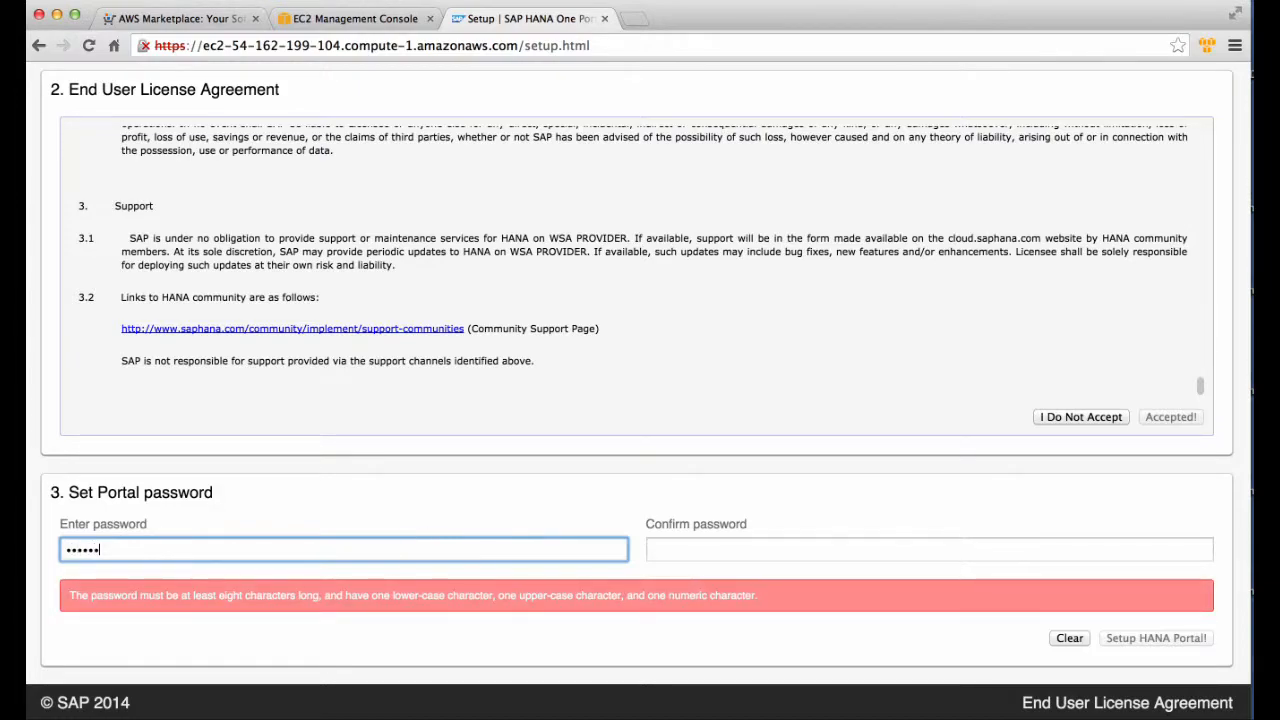
left_click(738, 548)
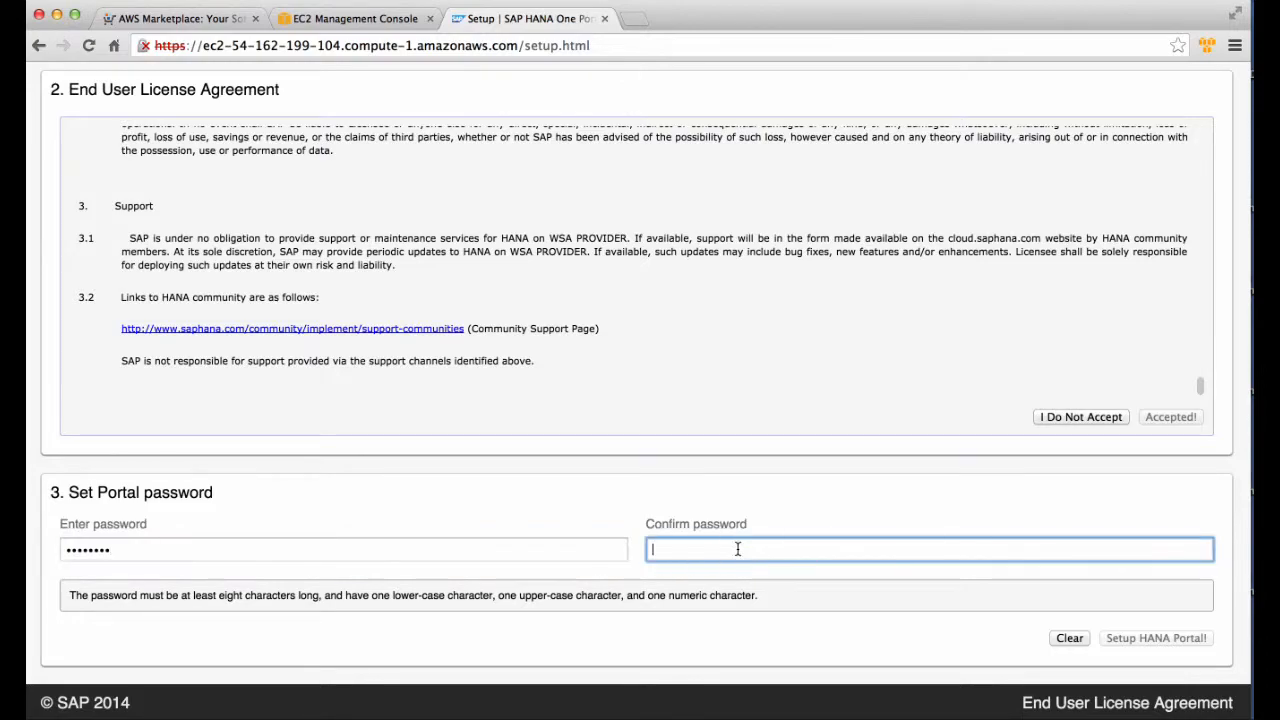
type("••••••")
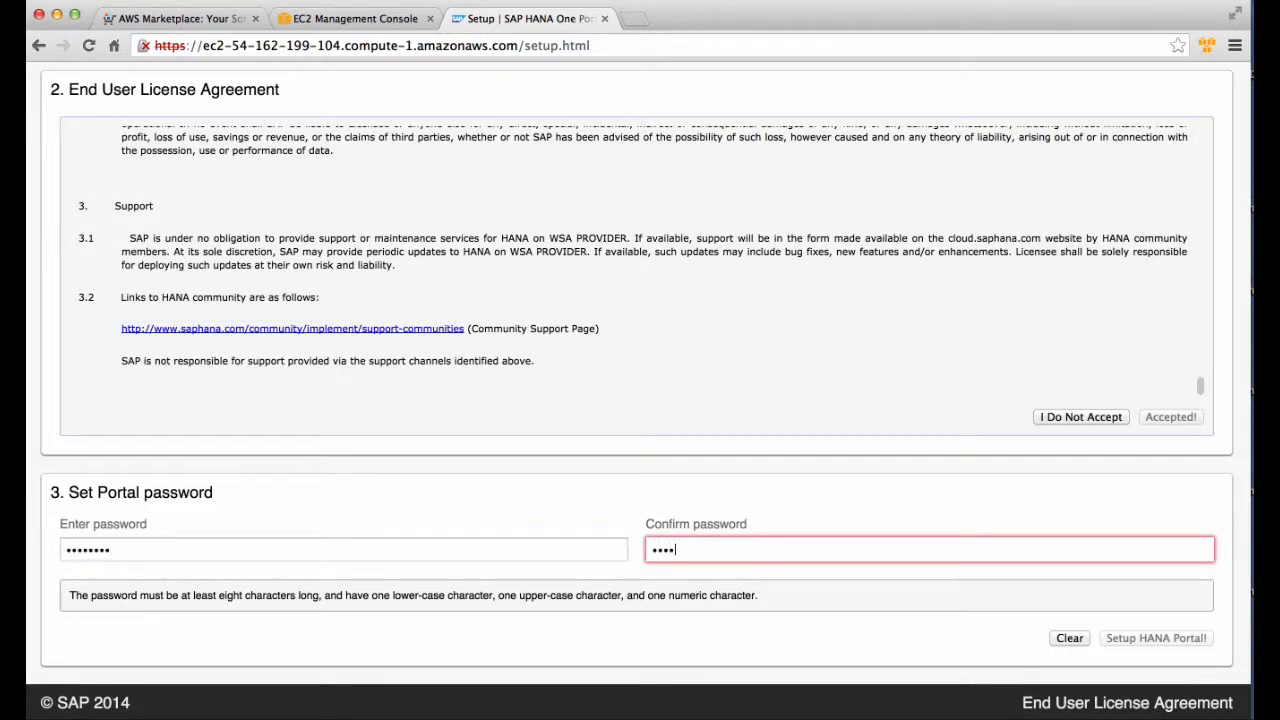
type("••")
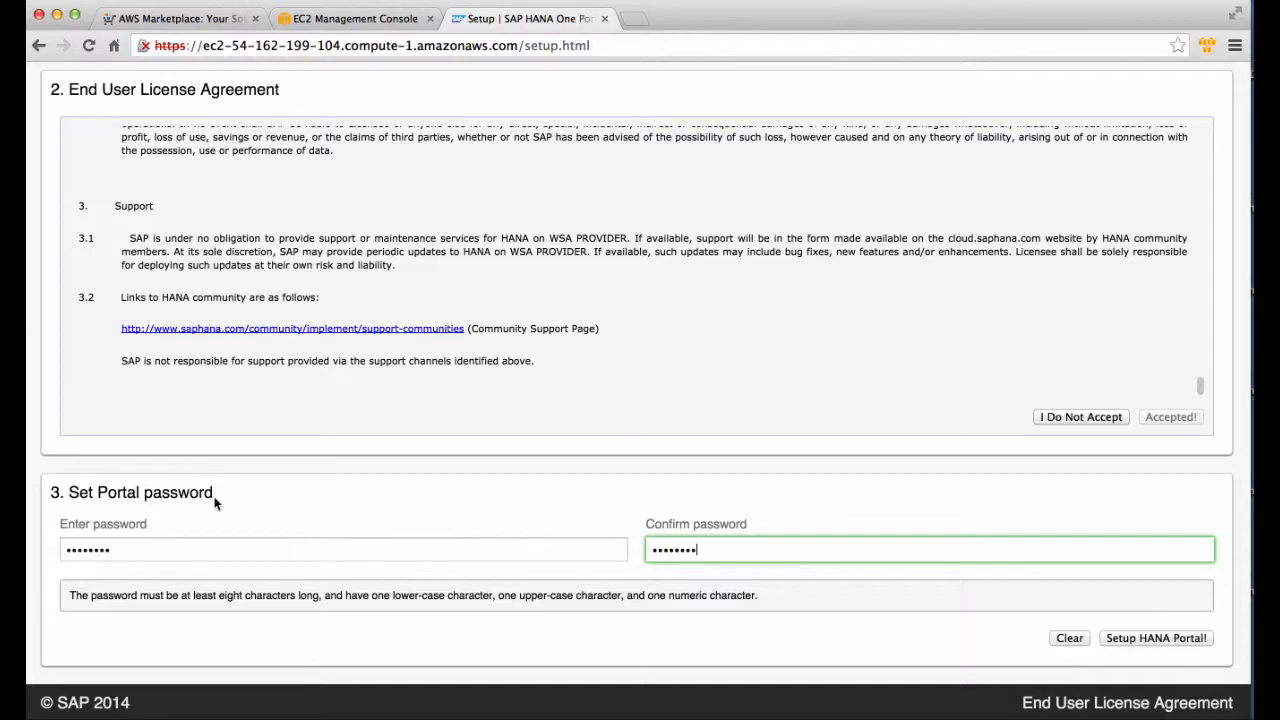
left_click_drag(214, 494, 63, 491)
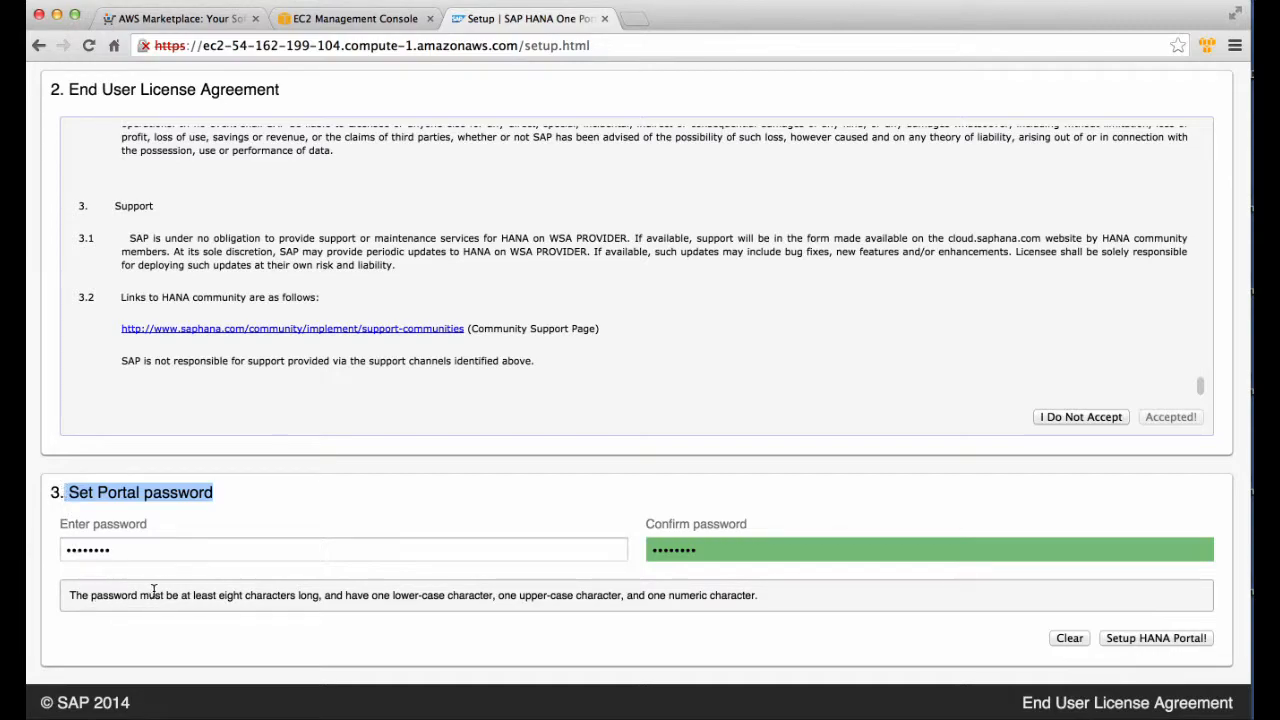
left_click_drag(68, 596, 762, 601)
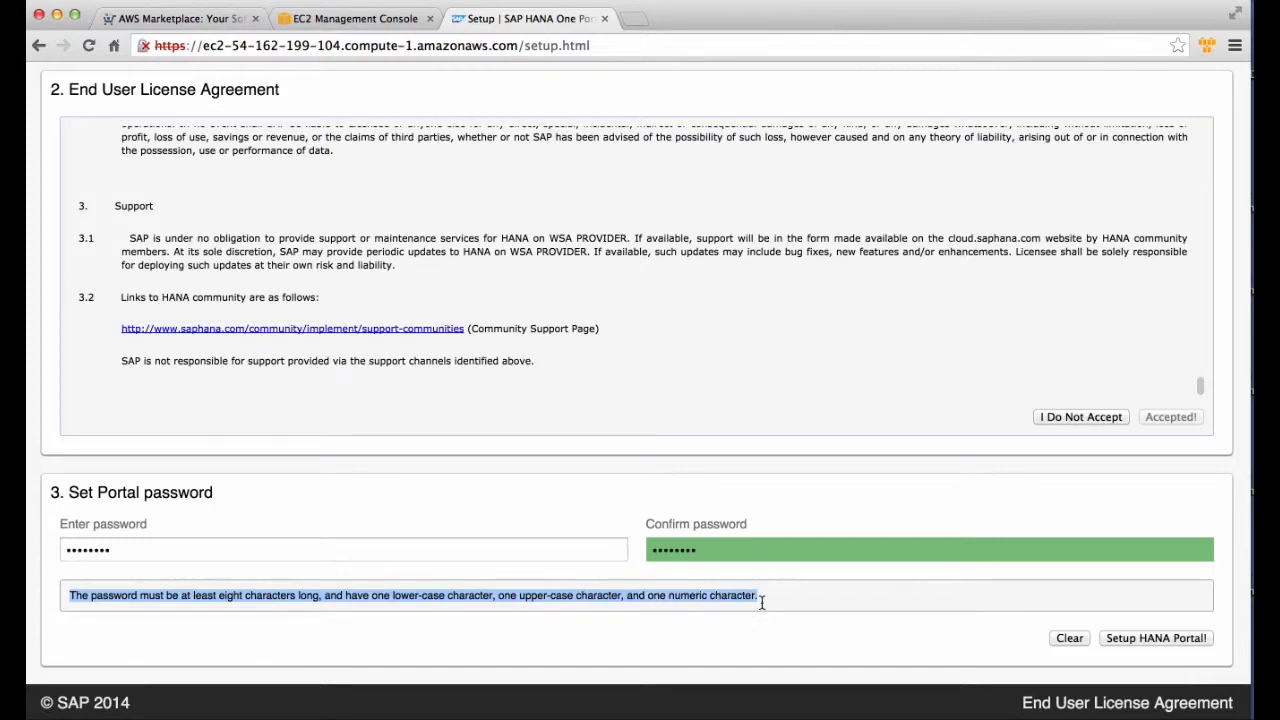
left_click(984, 627)
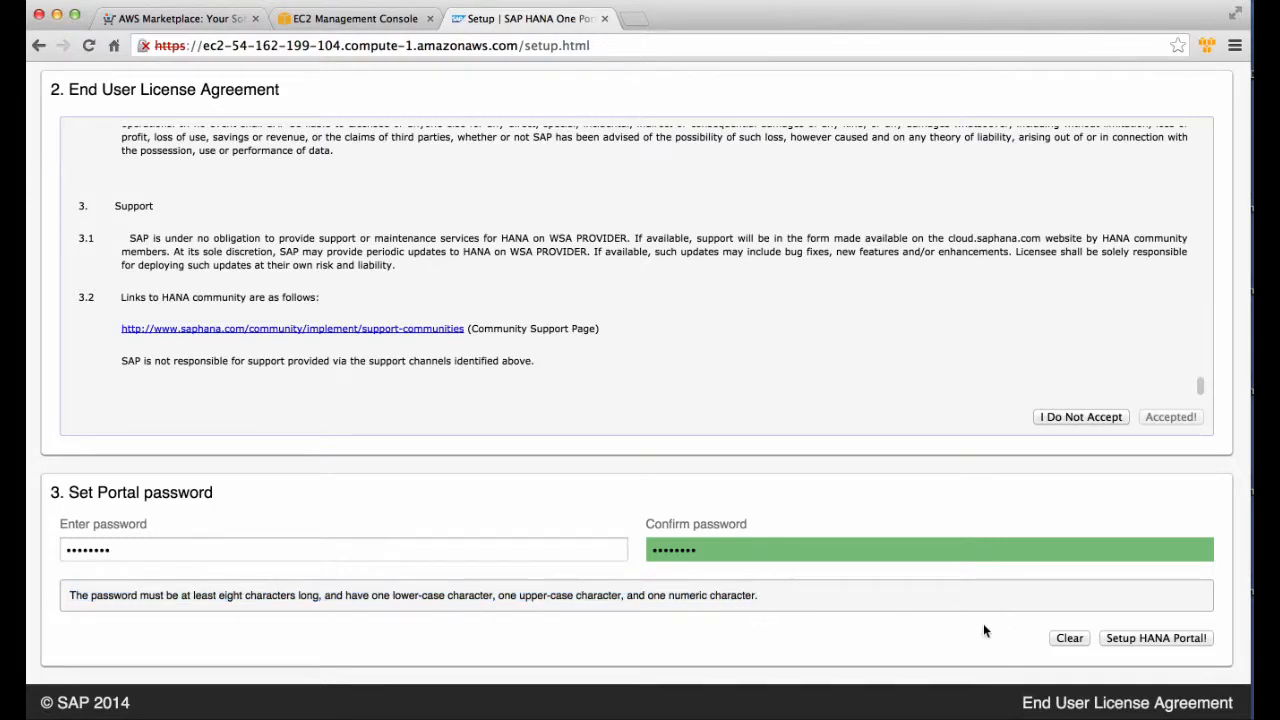
left_click(1143, 645)
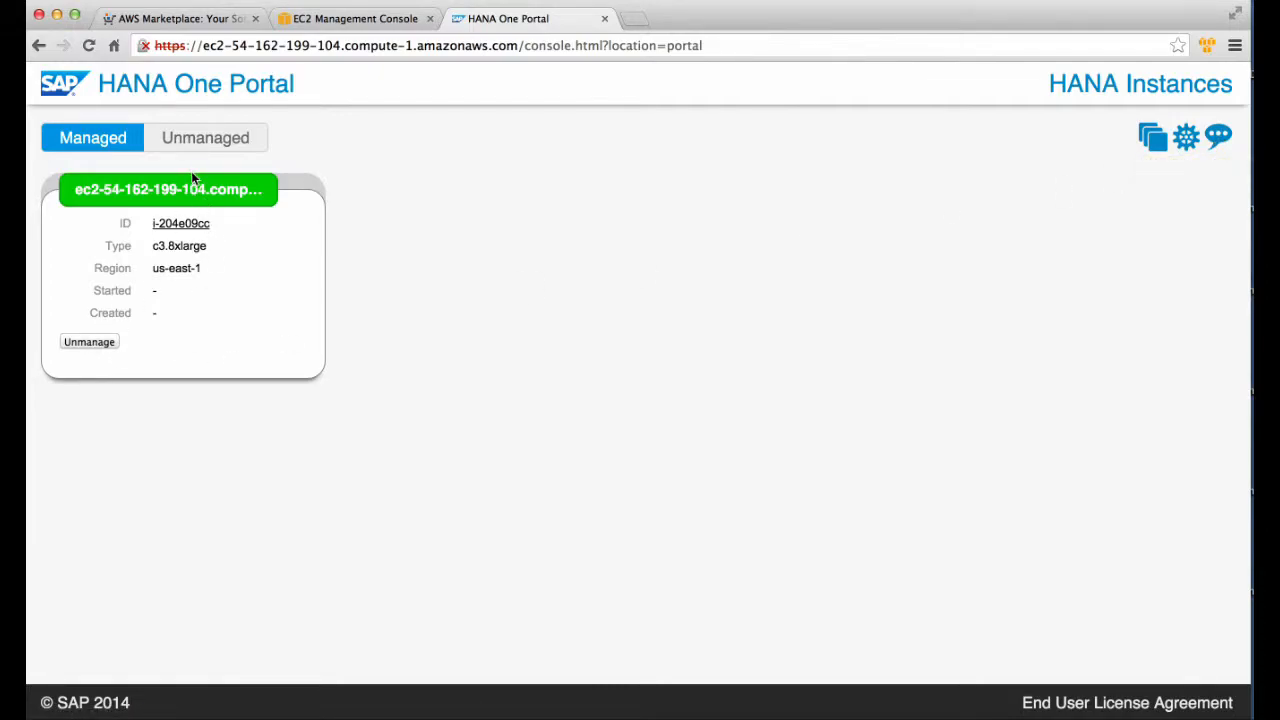
- Review the unmanaged and managed HANA instances, and inspect the managed instance's public IP in the EC2 console before returning to the portal
left_click(218, 141)
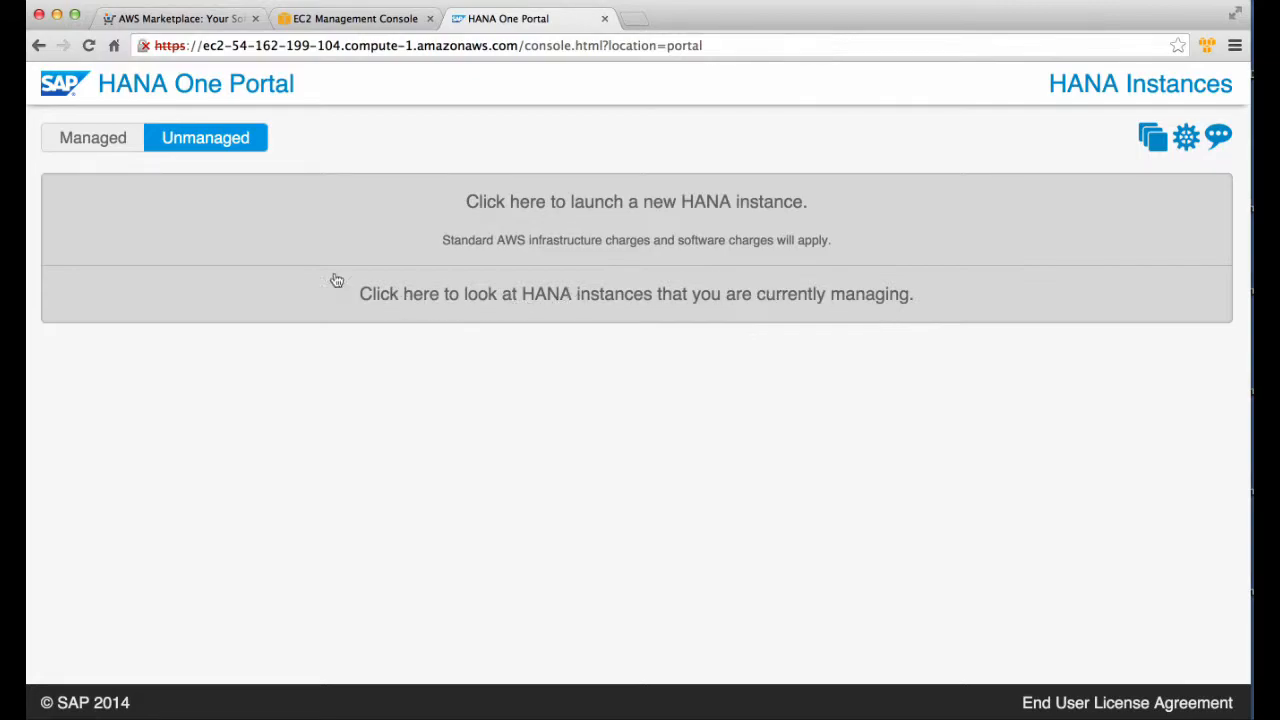
left_click(99, 142)
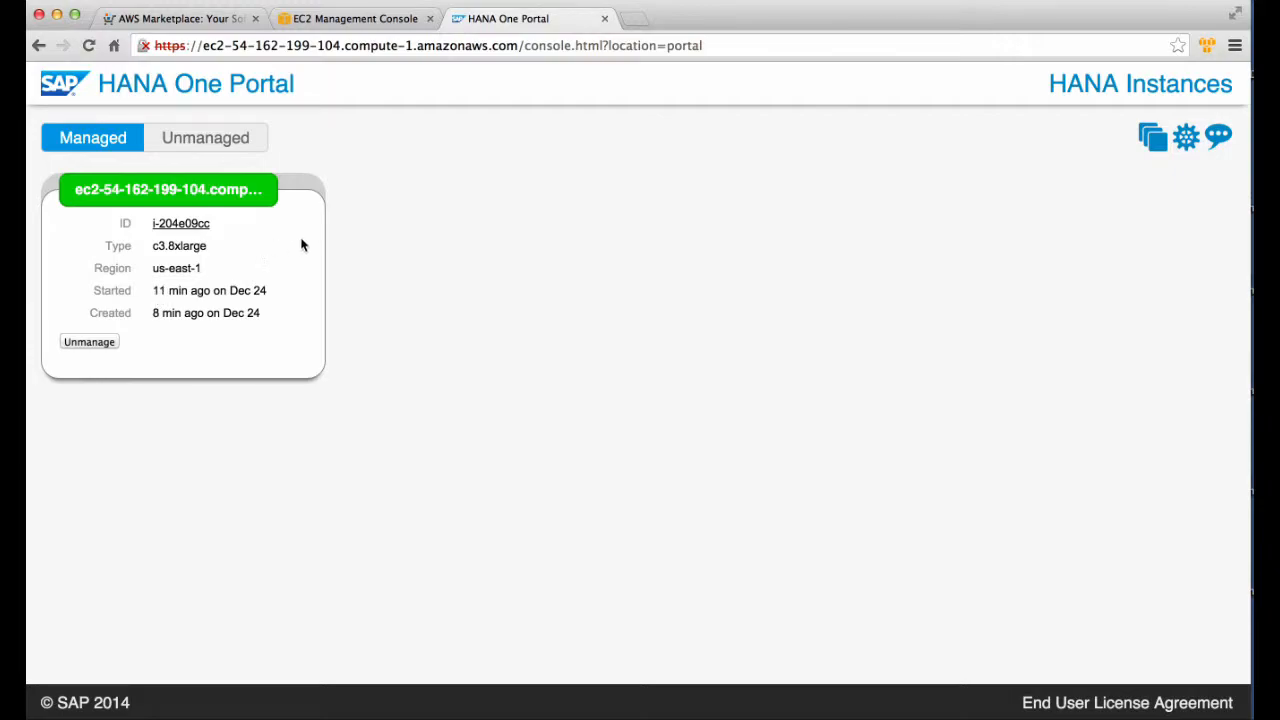
left_click(198, 226)
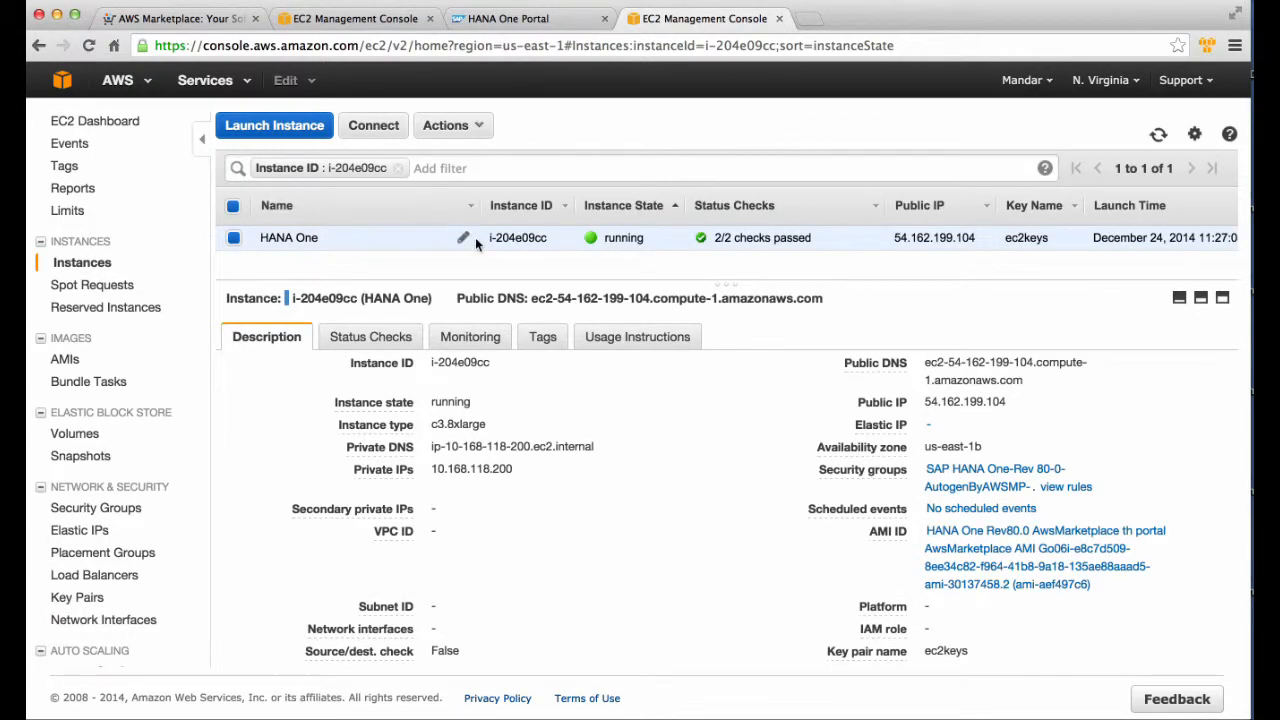
double_click(965, 401)
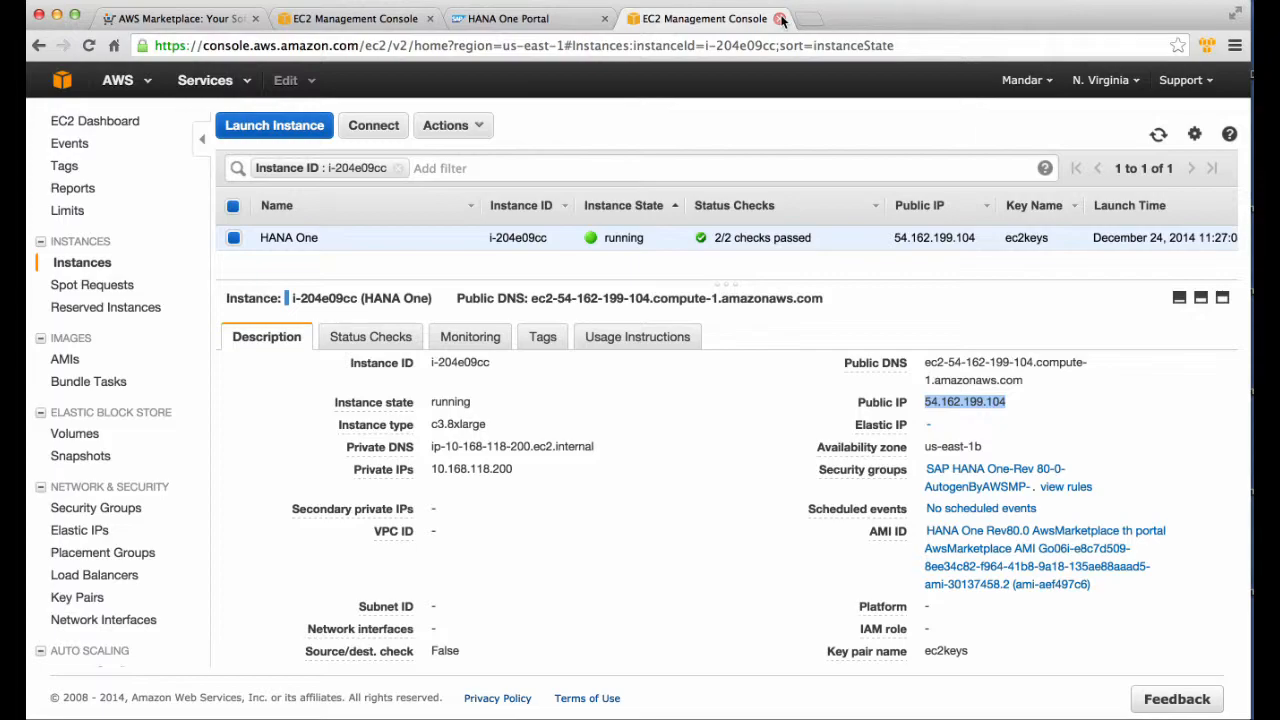
left_click(780, 19)
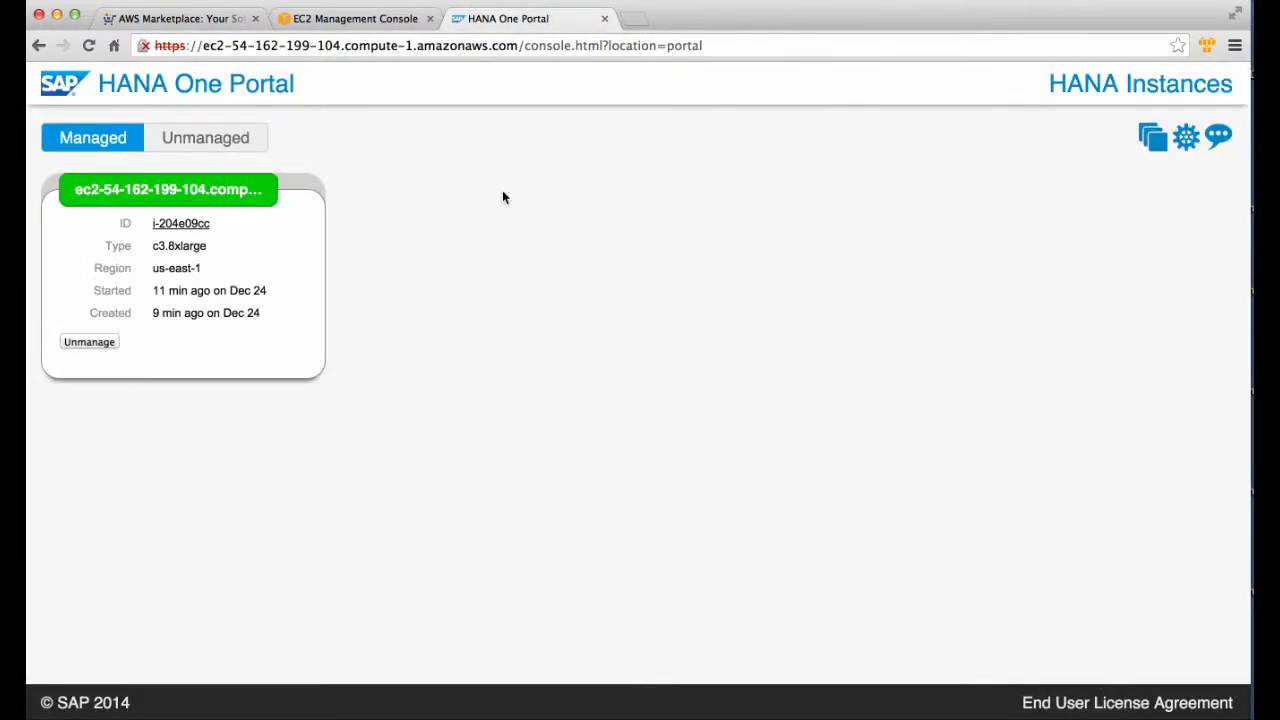
- Open Portal Administration and examine the portal information, the Portal Password section and its AWS access key instructions
left_click(1187, 141)
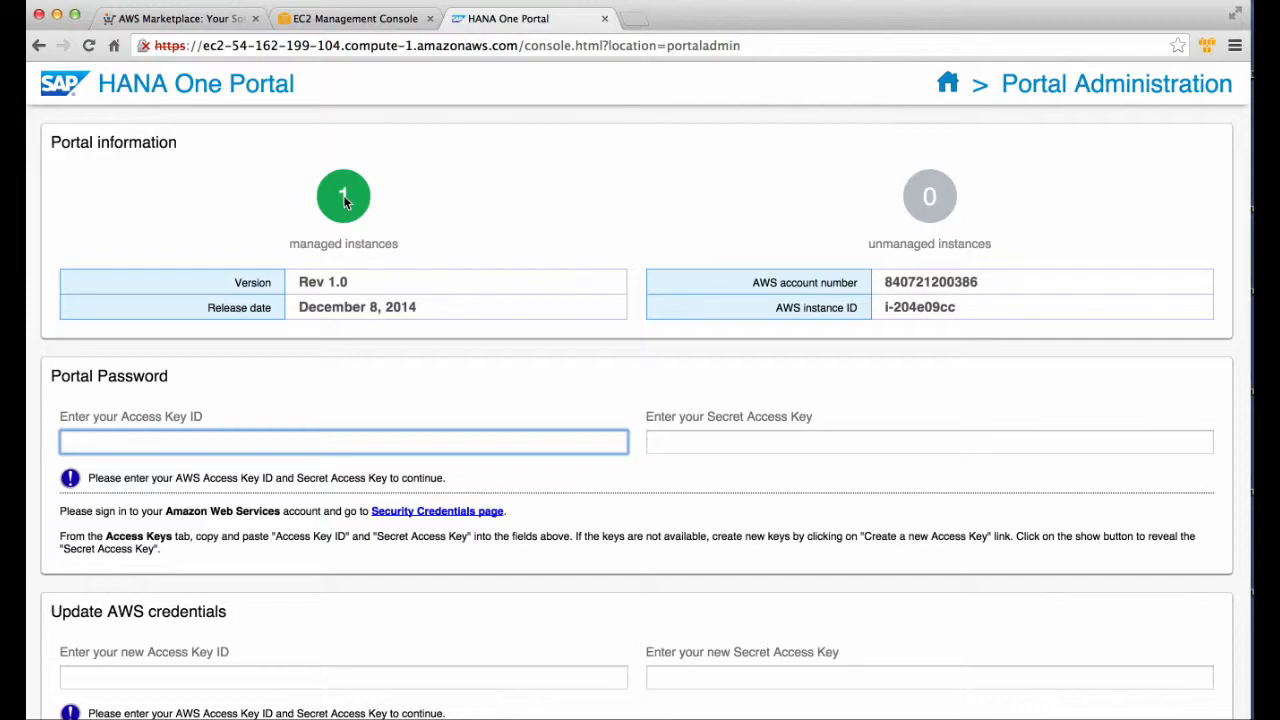
scroll(343, 200, "down", 3)
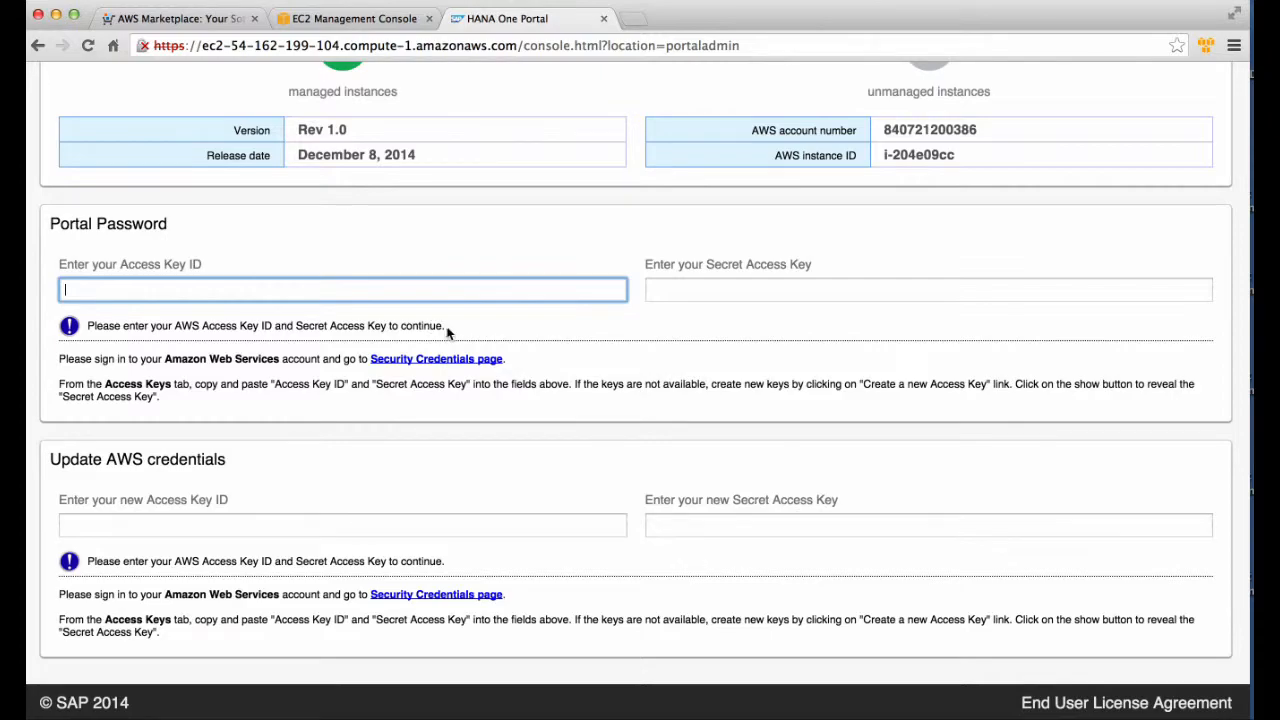
left_click_drag(447, 330, 80, 322)
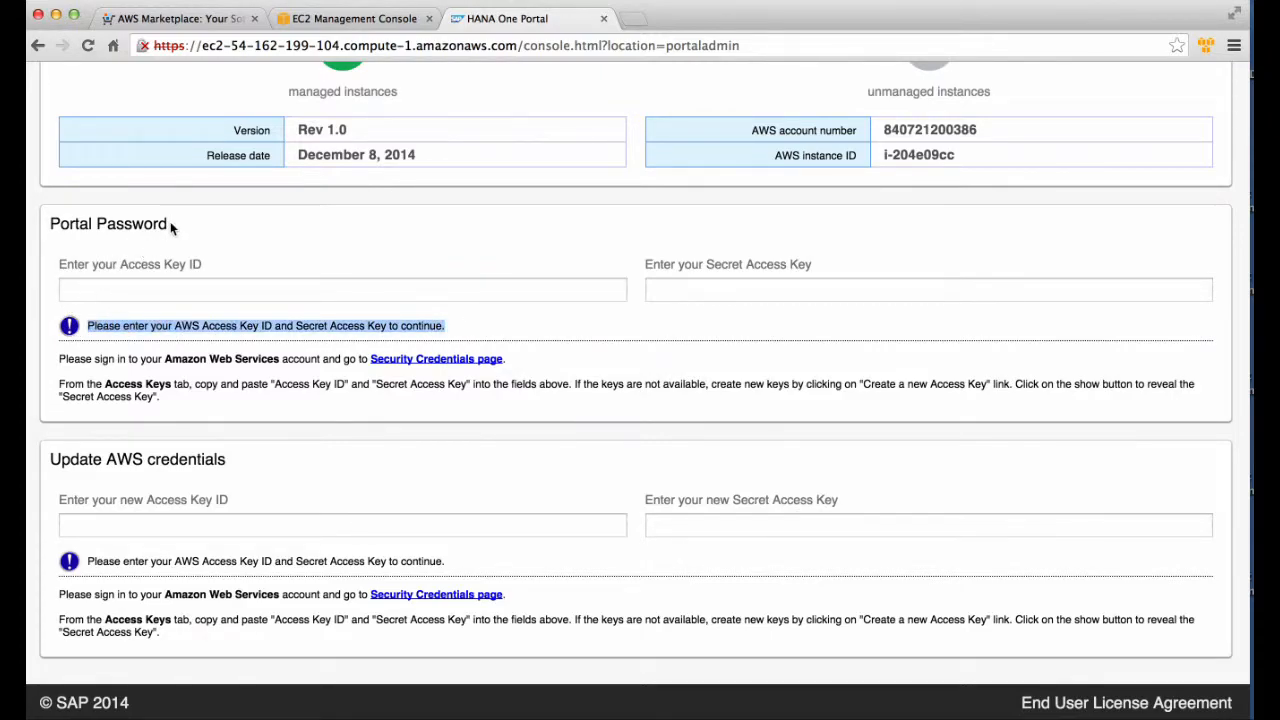
left_click_drag(170, 223, 44, 225)
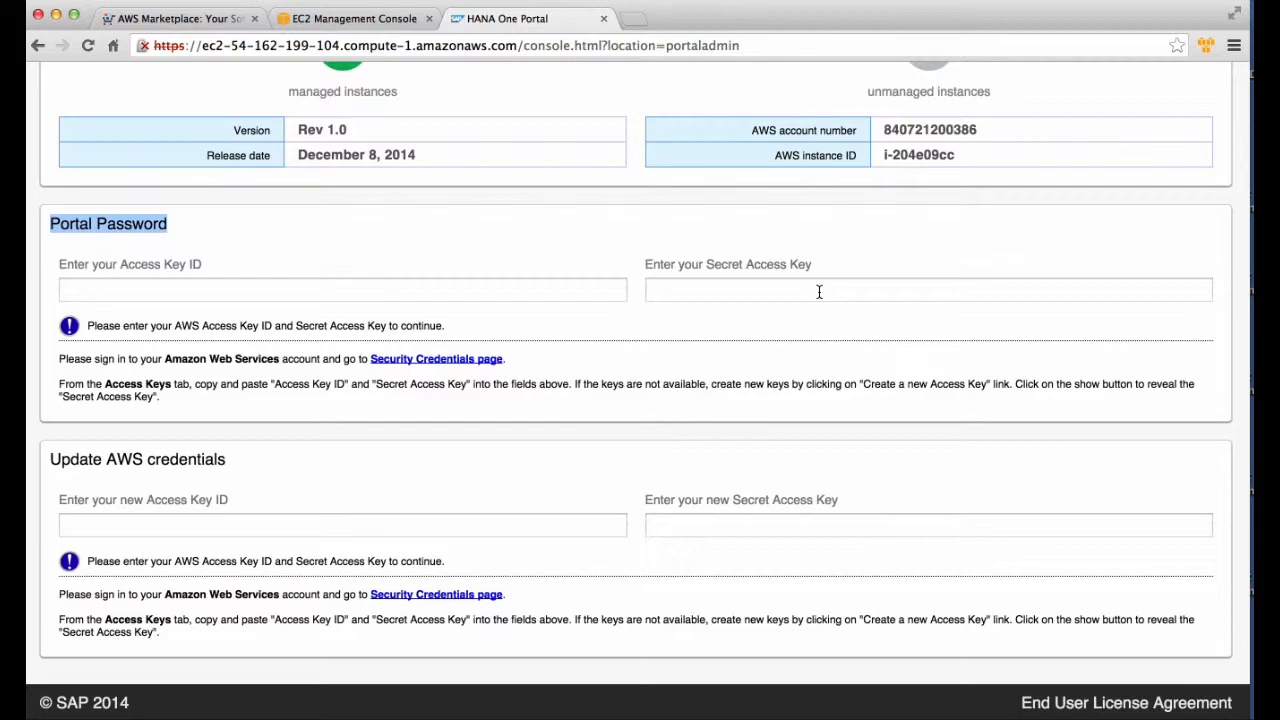
- Review the Update AWS credentials section of Portal Administration and return to the HANA Instances page
scroll(506, 469, "down", 2)
scroll(727, 512, "down", 1)
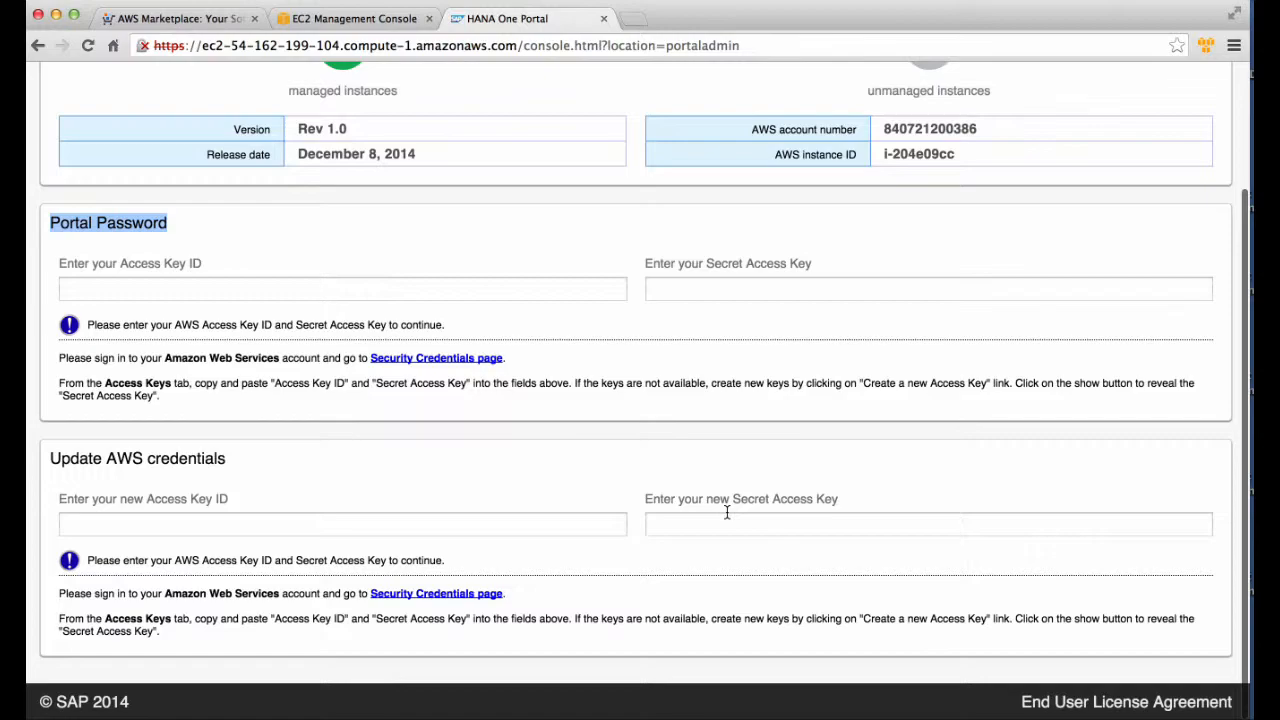
scroll(726, 512, "up", 3)
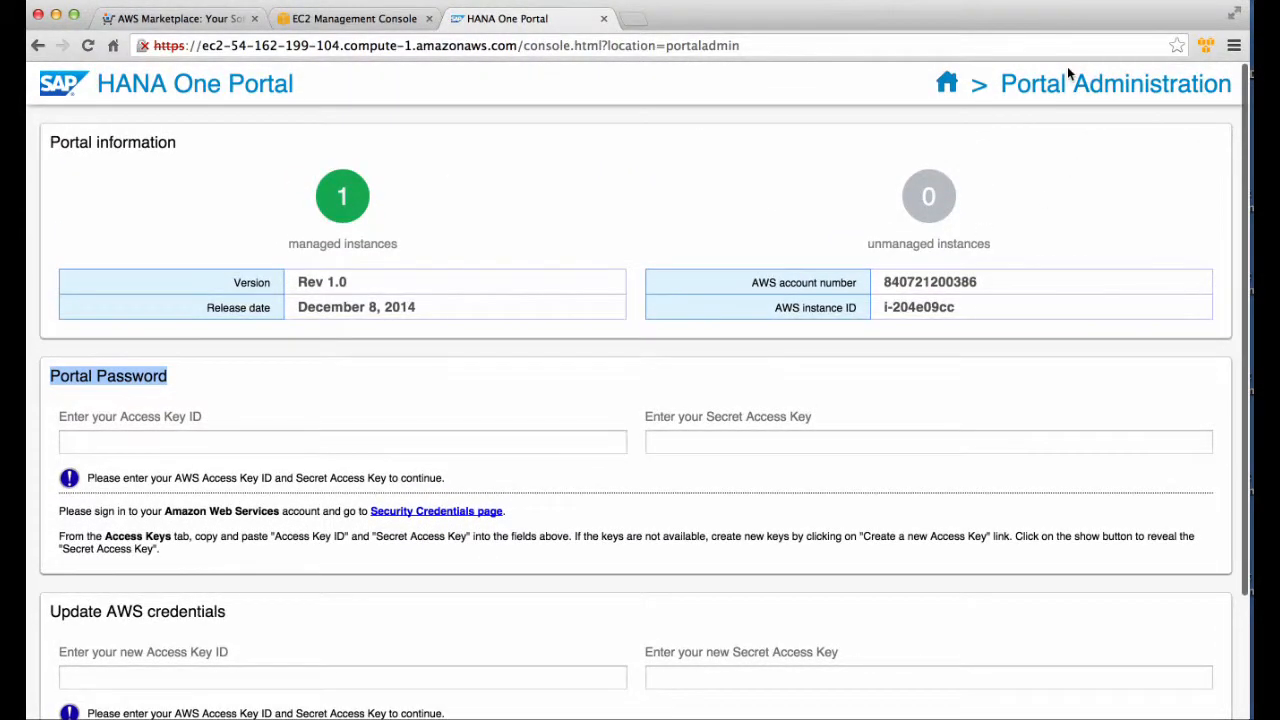
left_click(948, 87)
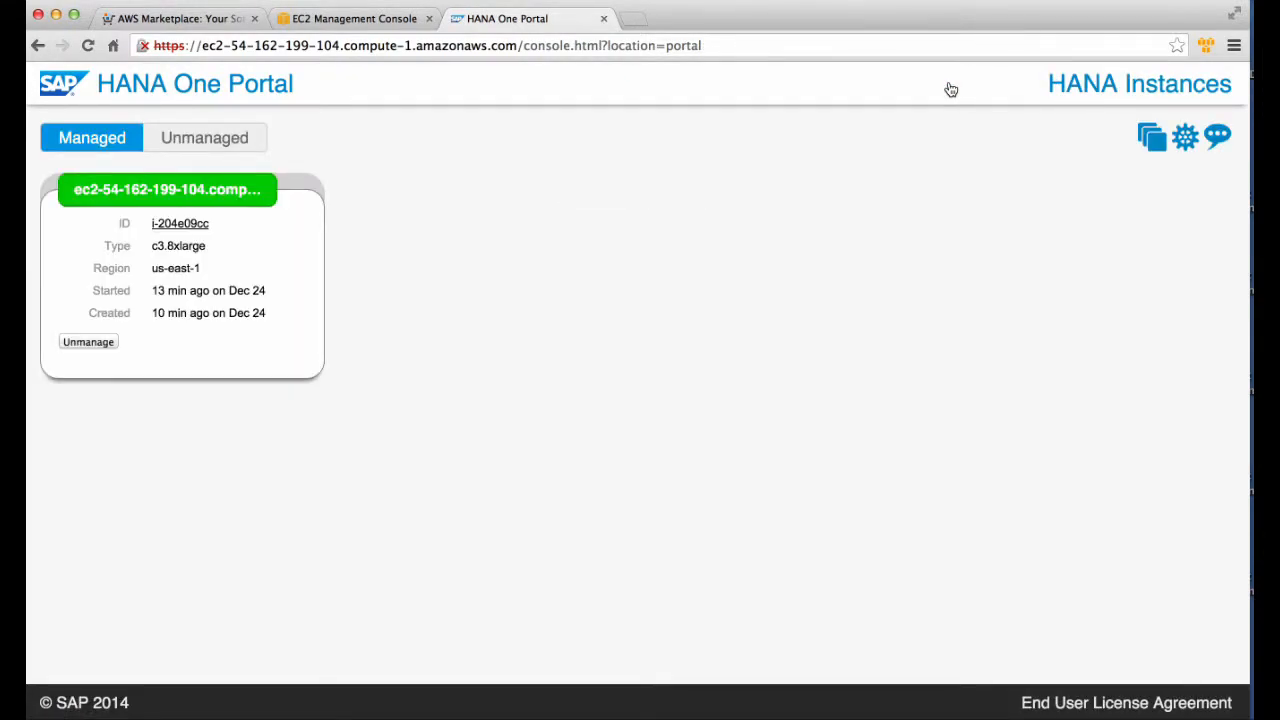
- Open the Product List for launching a new instance and read the full Highlights and Description of HANA One Portal + HANA One
left_click(1153, 142)
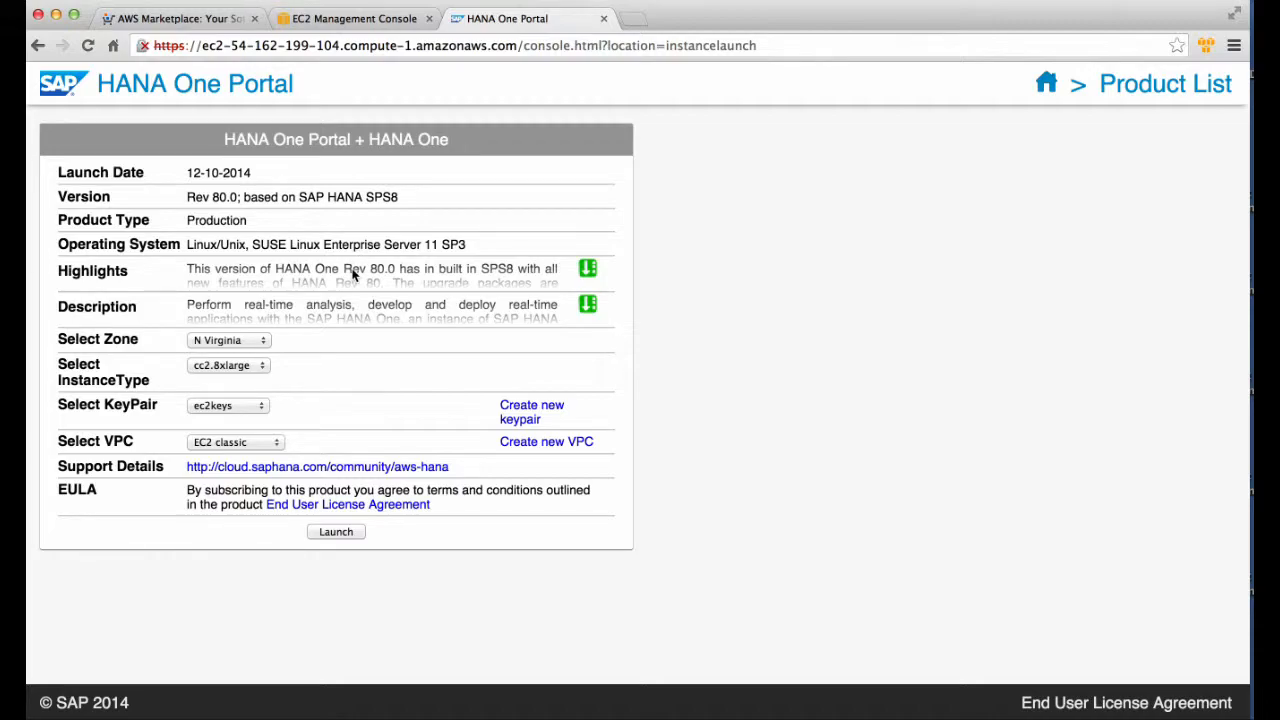
left_click(588, 271)
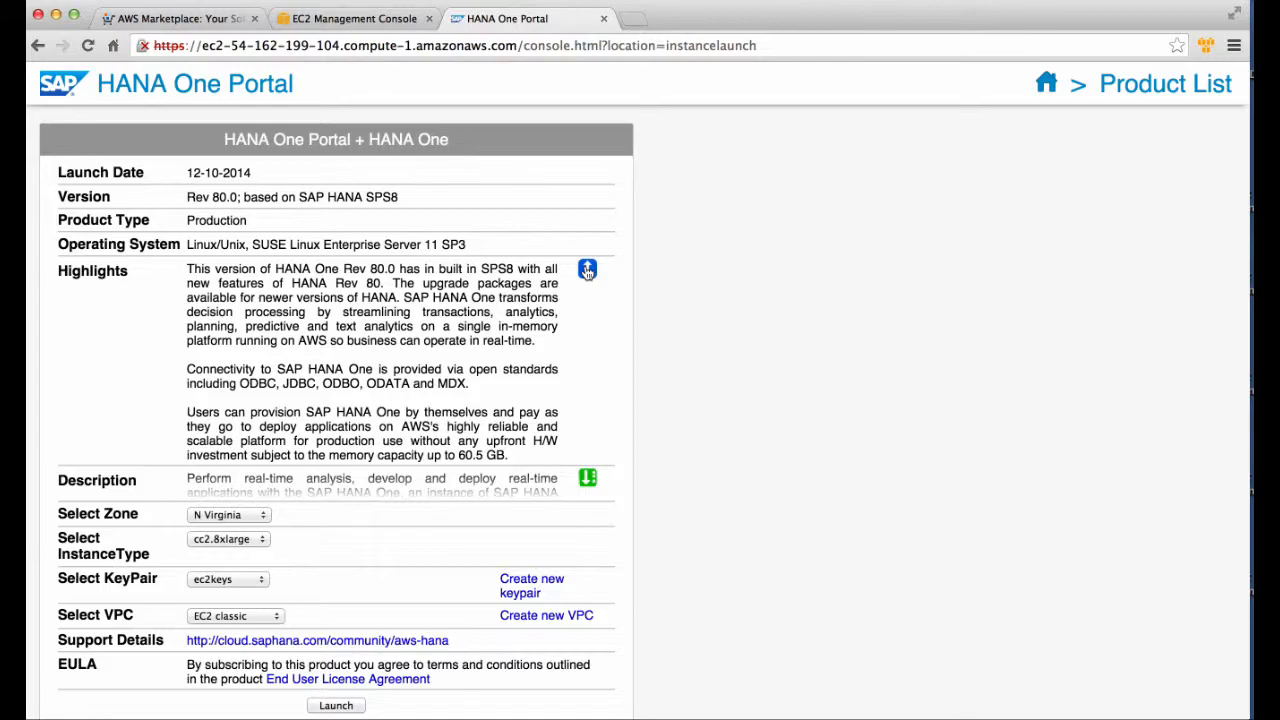
left_click(588, 271)
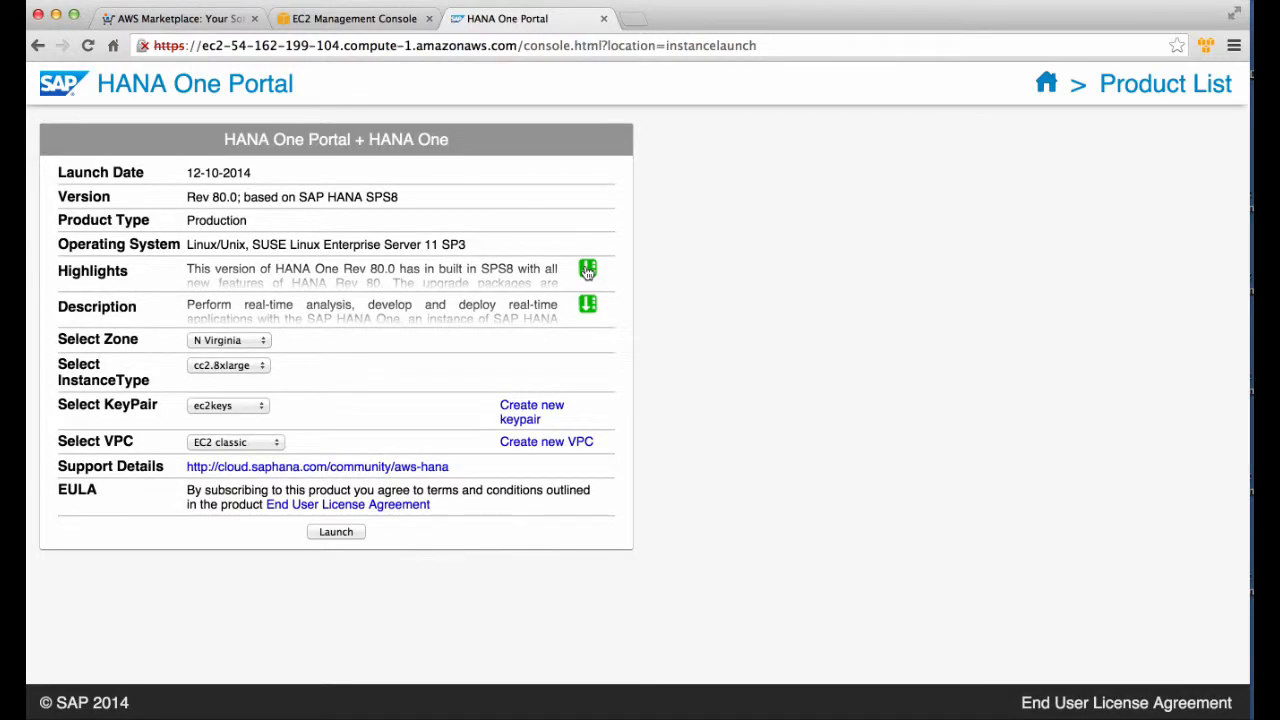
left_click(588, 305)
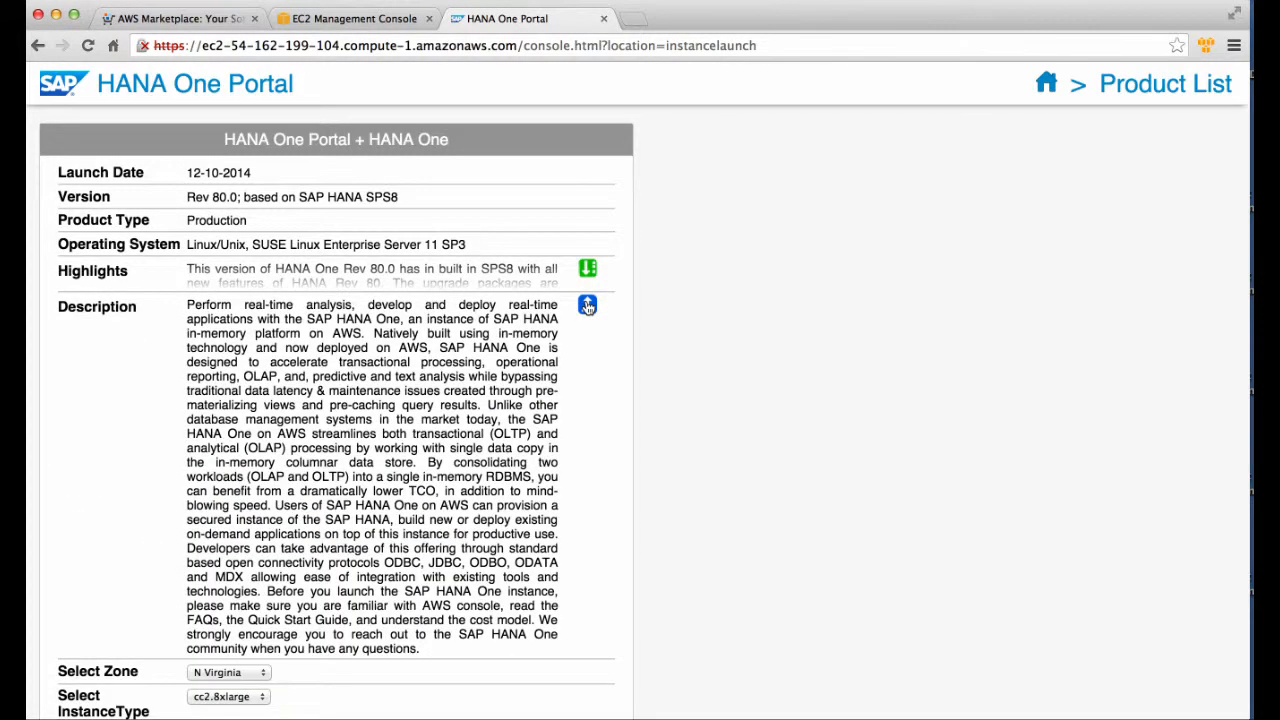
scroll(325, 573, "down", 1)
scroll(325, 575, "down", 2)
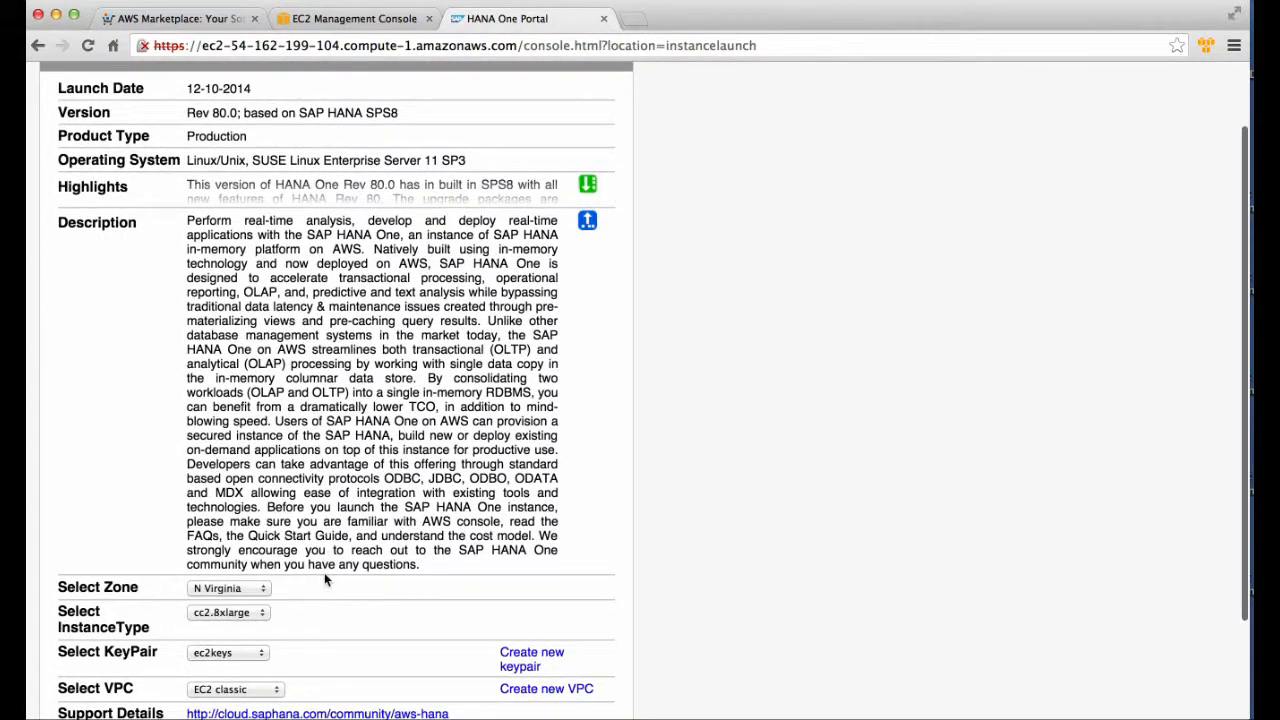
left_click(587, 221)
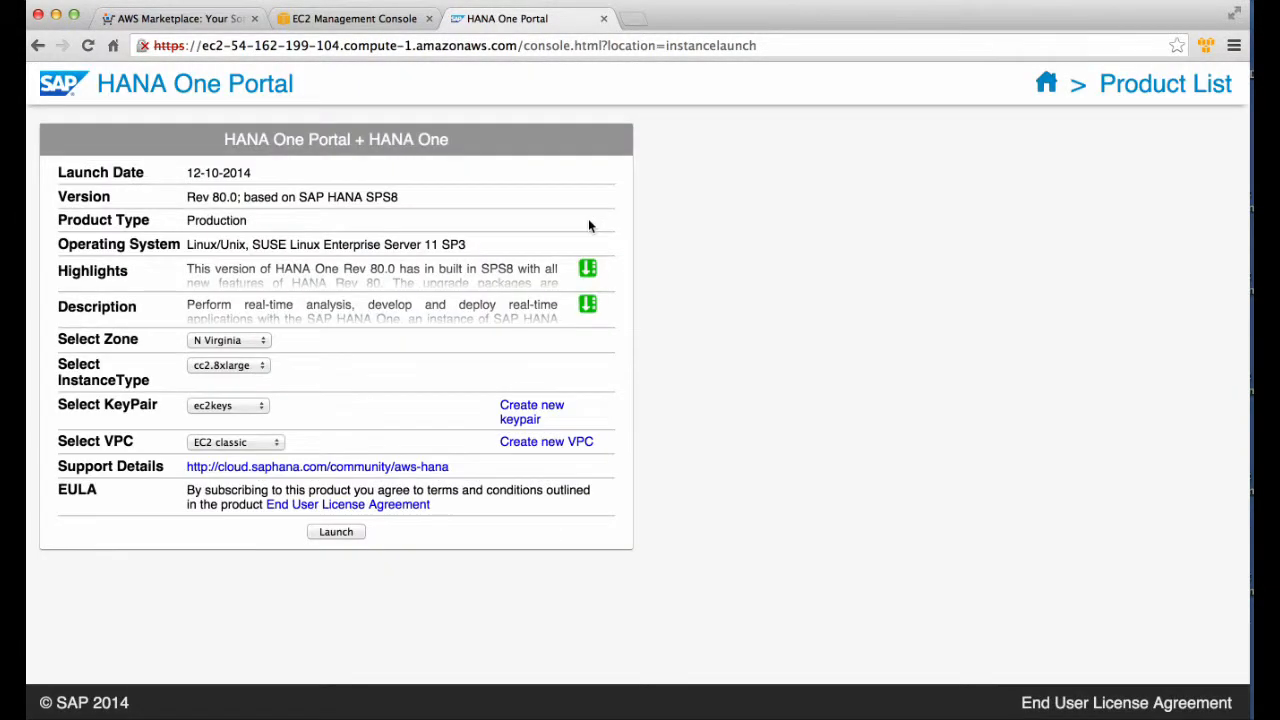
- Configure the new instance with zone N Virginia, instance type c3.8xlarge, key pair ec2keys and VPC EC2 classic
left_click(264, 341)
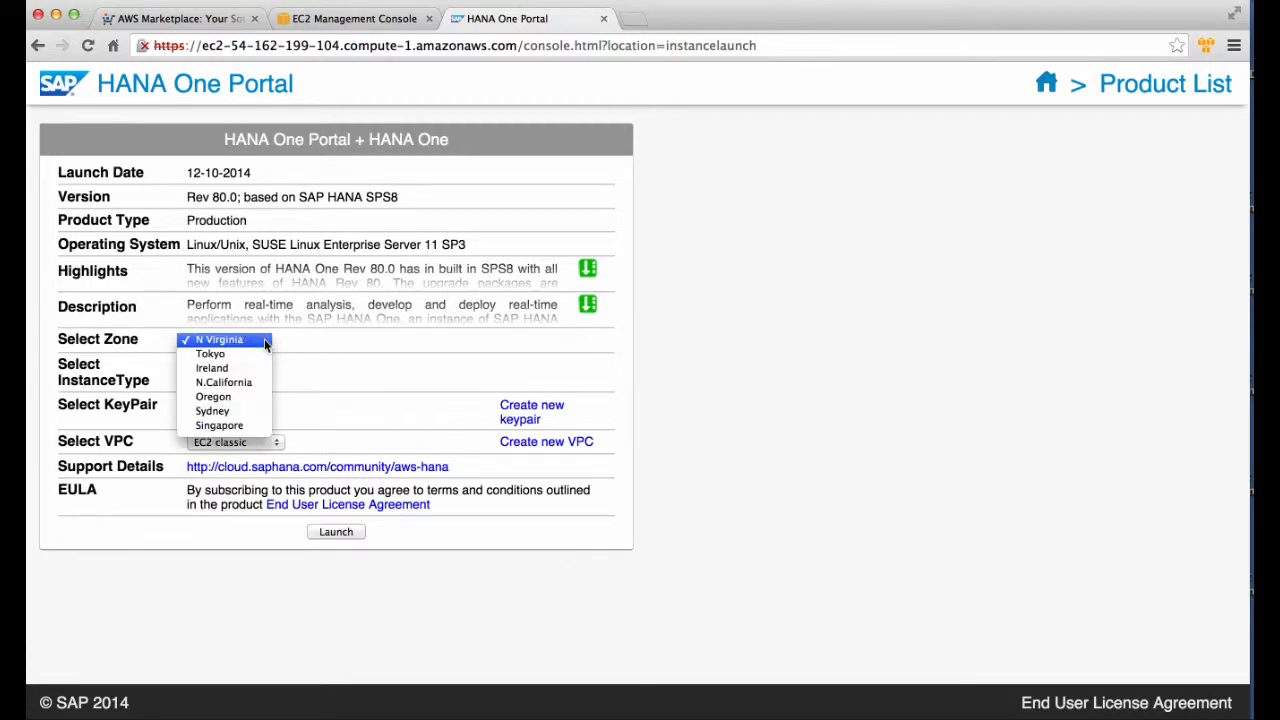
left_click(338, 352)
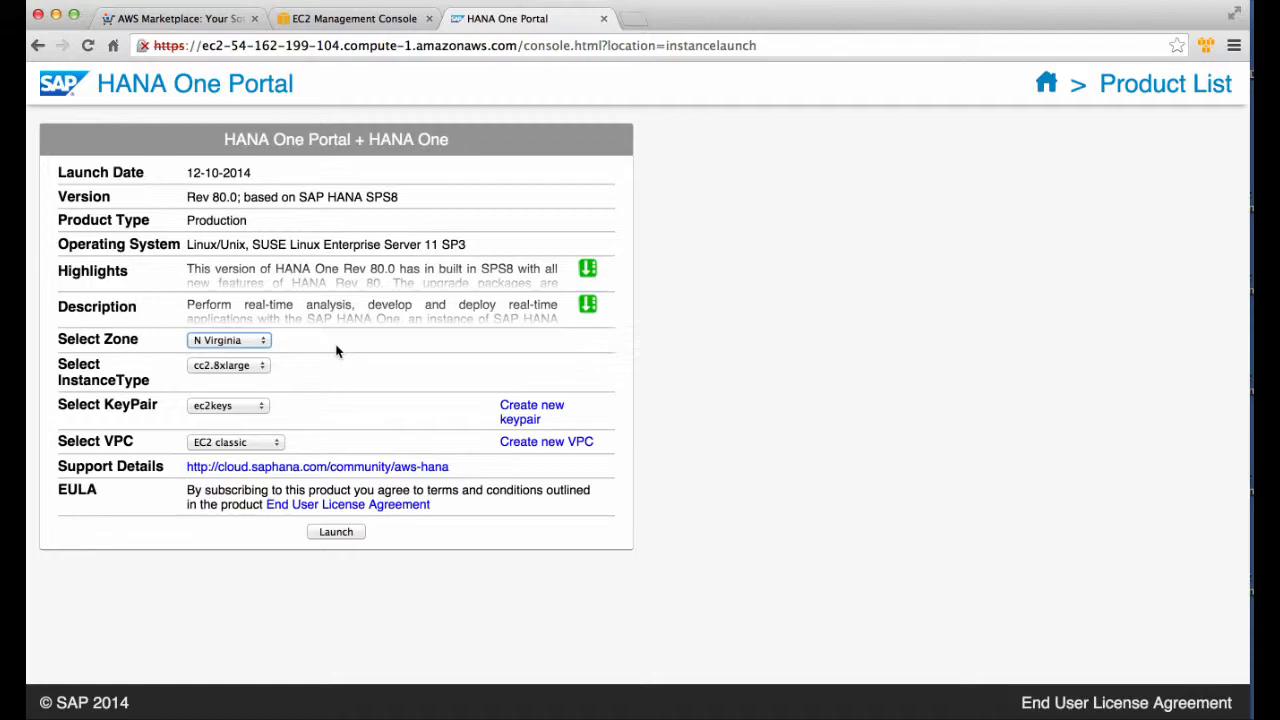
left_click(261, 366)
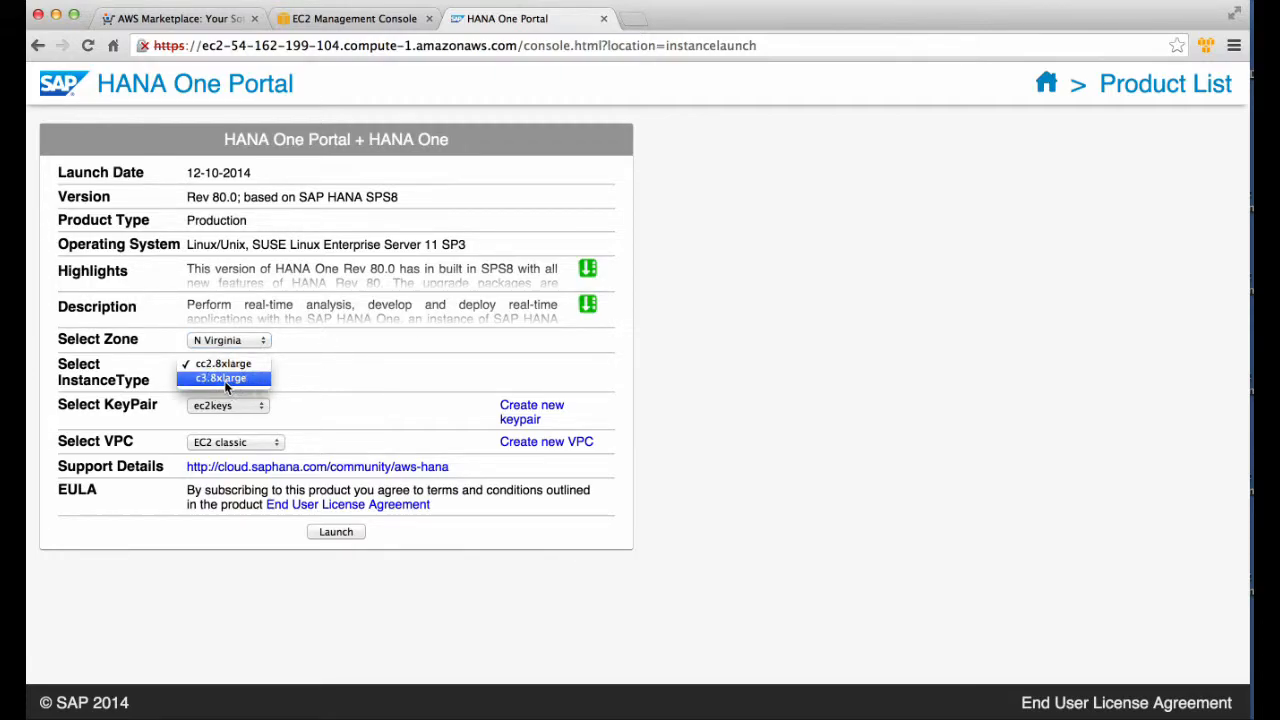
left_click(226, 379)
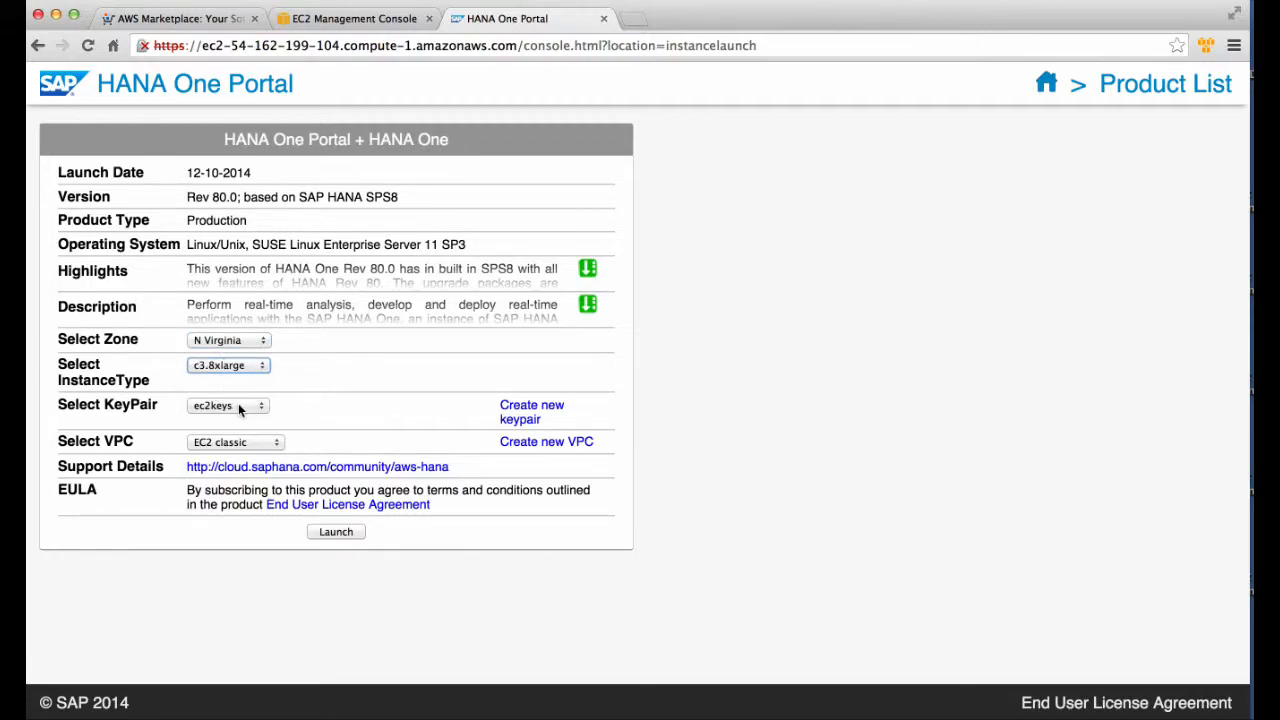
left_click(263, 406)
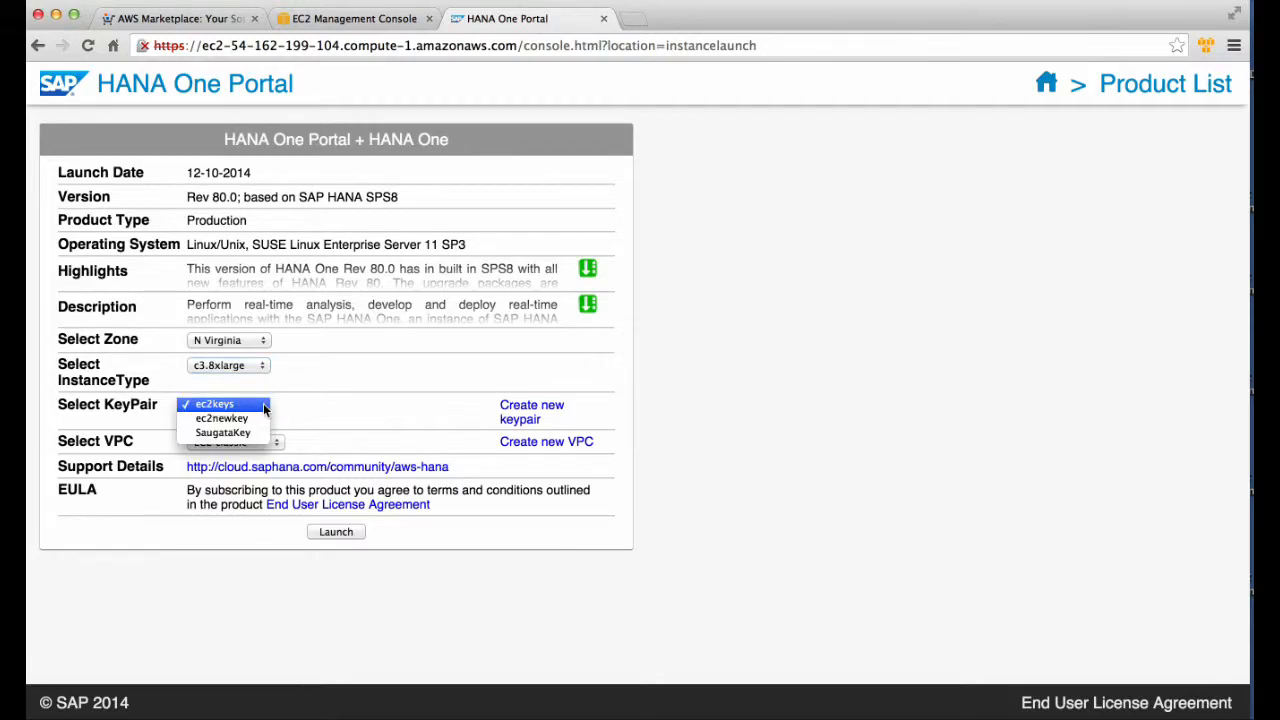
left_click(320, 416)
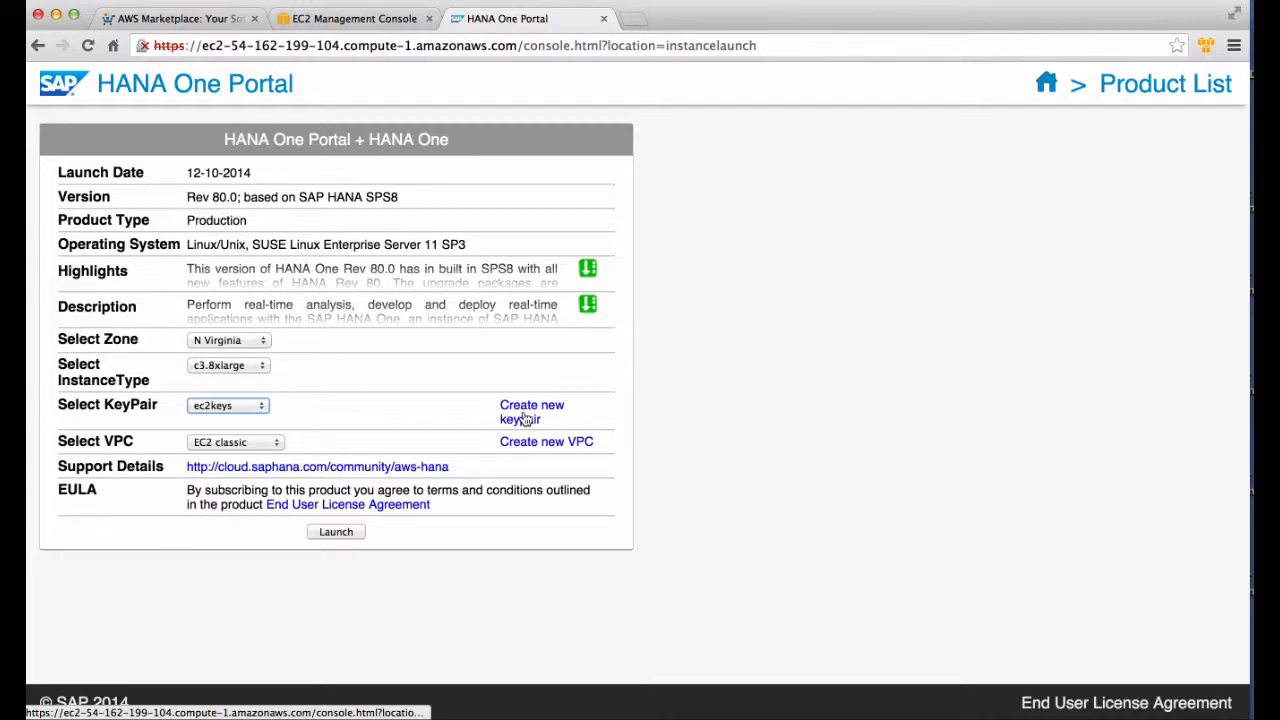
left_click(277, 446)
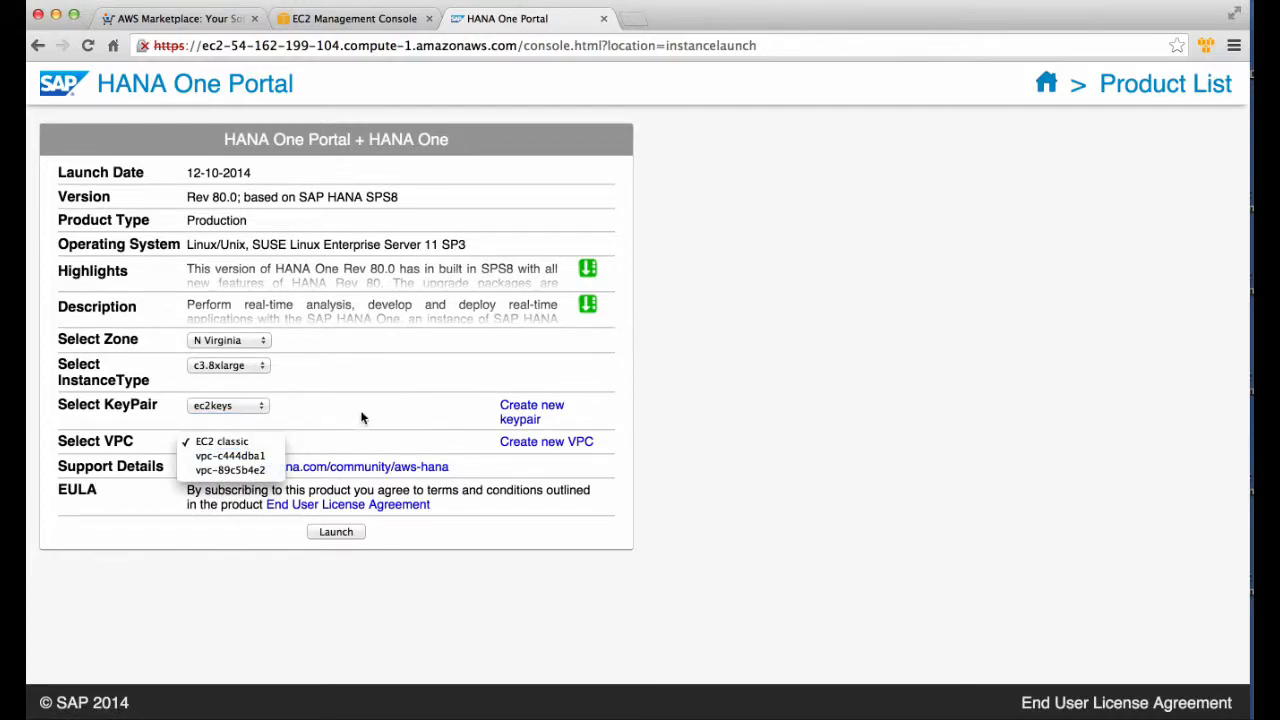
left_click(276, 443)
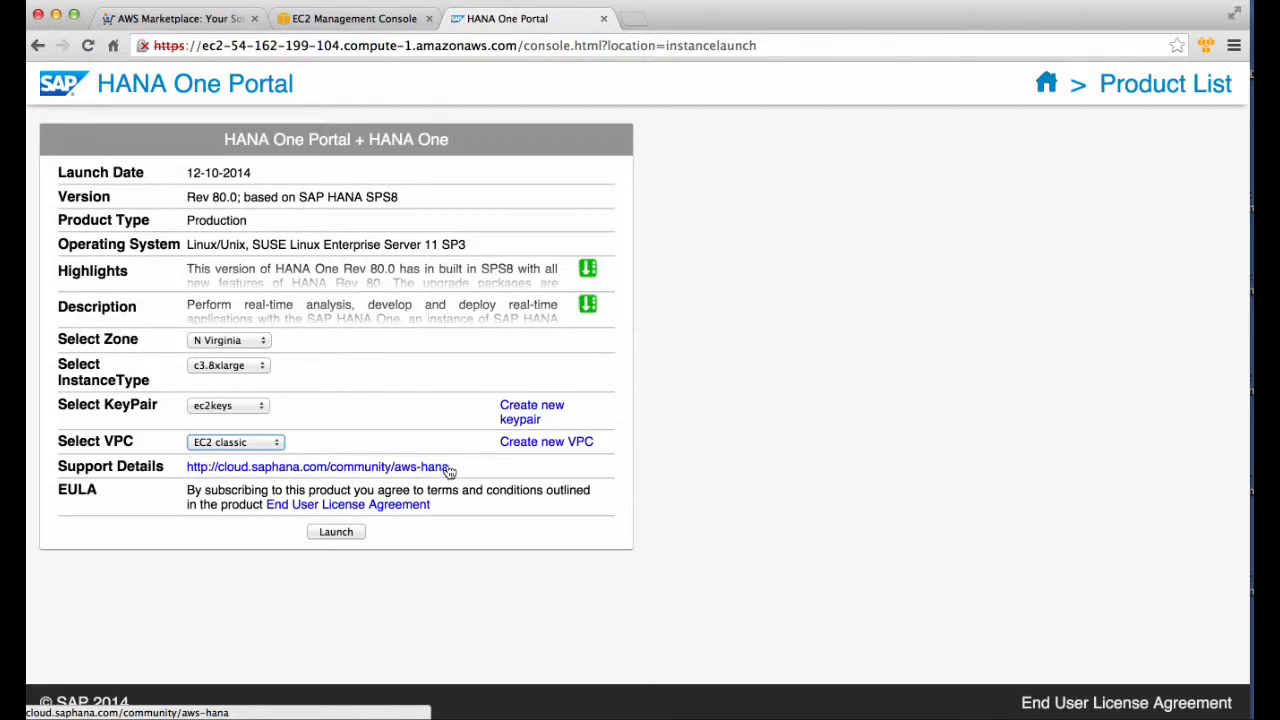
- Launch the configured HANA One instance, reading the End User License Agreement to its end and accepting it
left_click(336, 532)
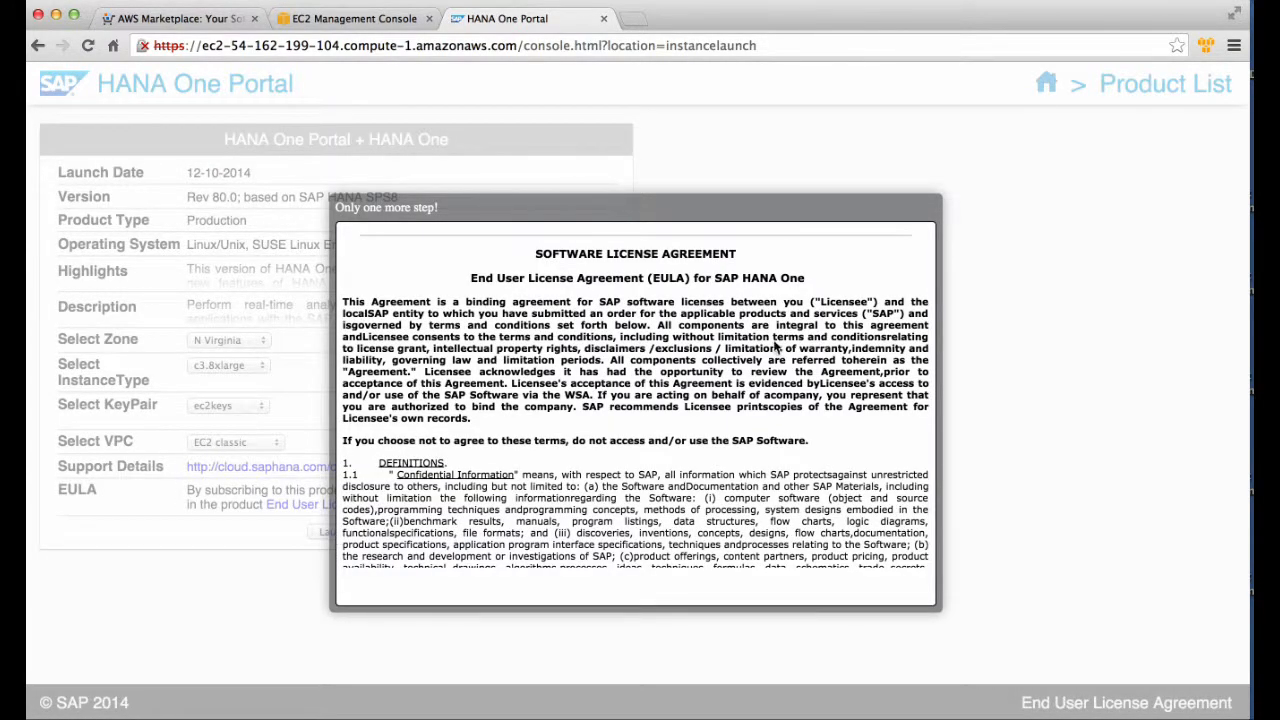
scroll(773, 346, "down", 10)
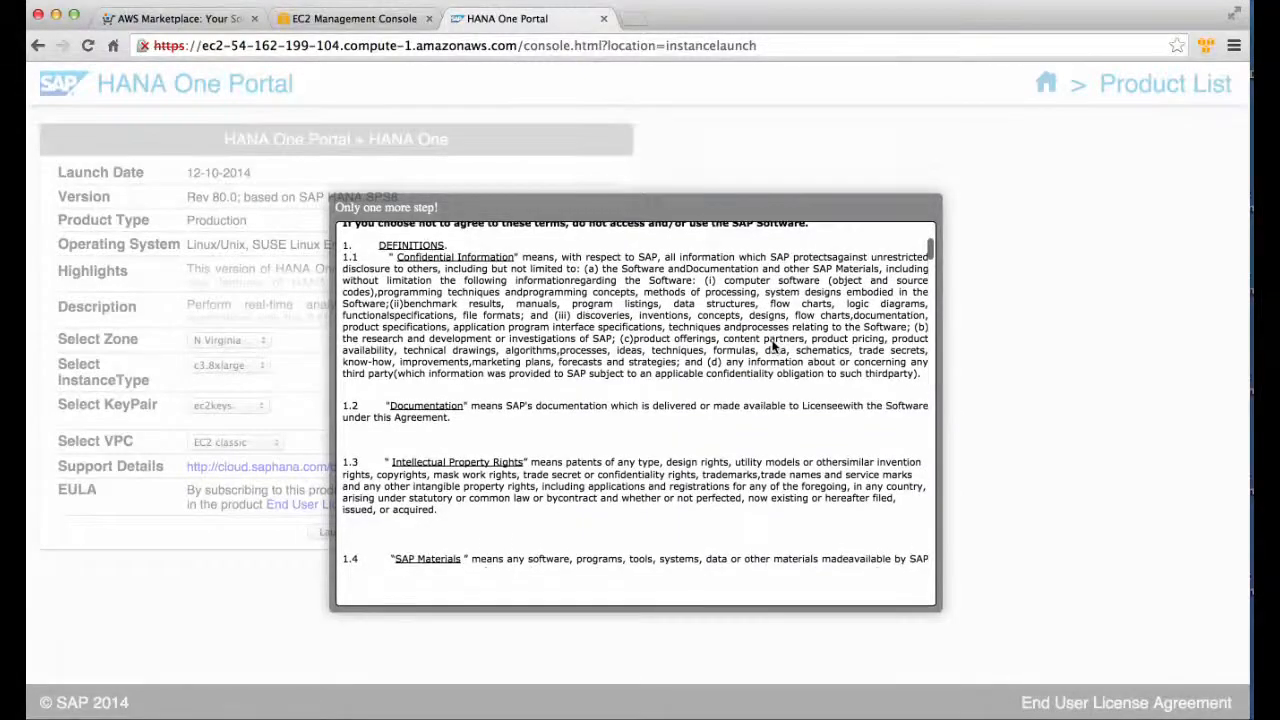
scroll(773, 346, "down", 15)
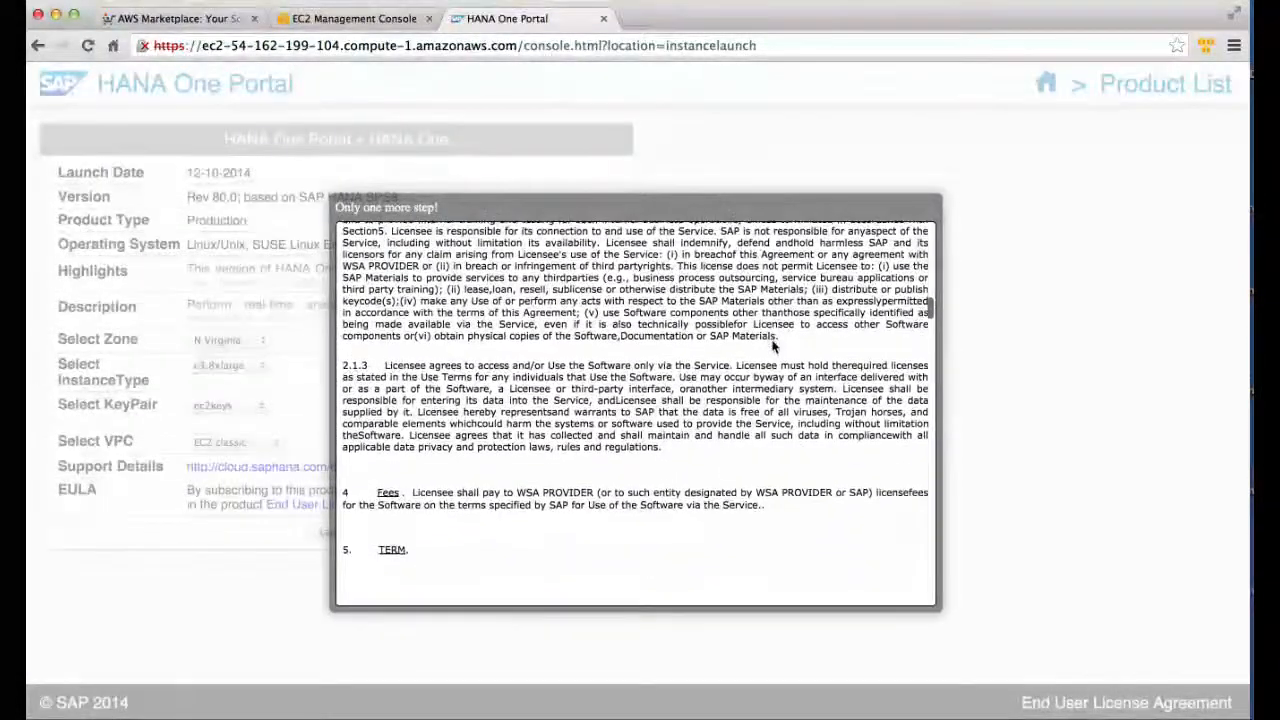
scroll(773, 346, "down", 15)
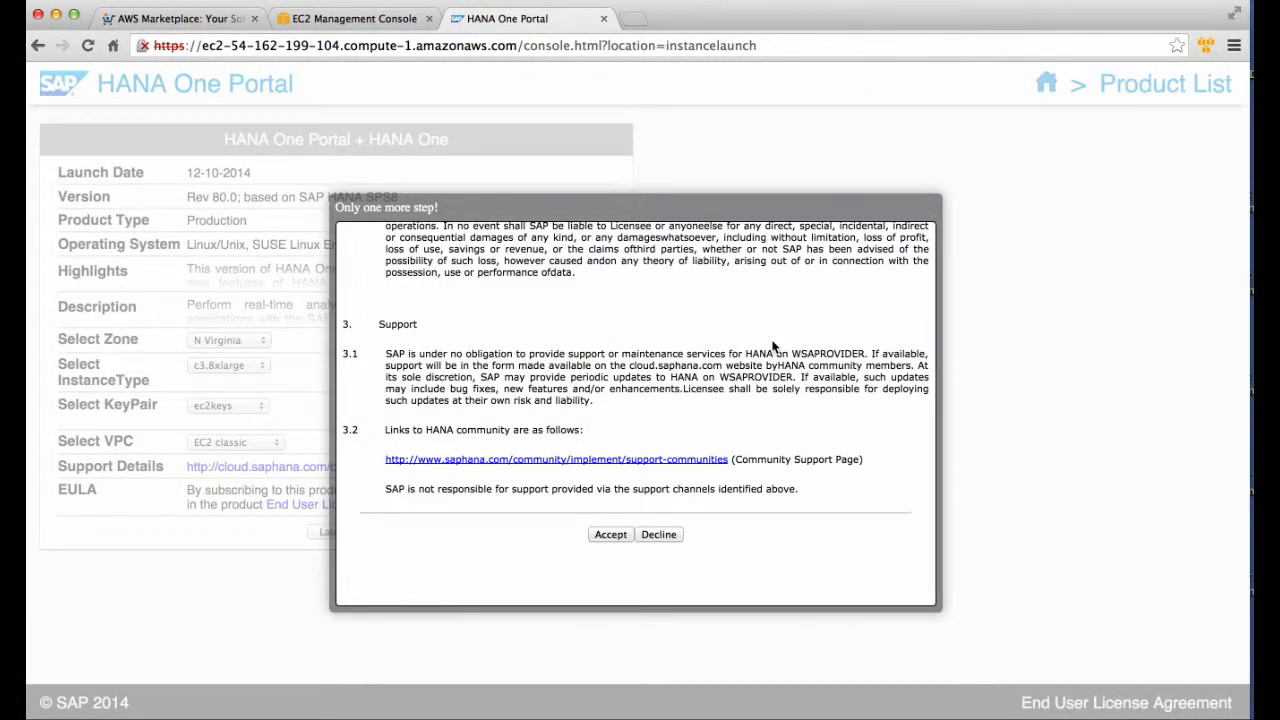
left_click(607, 537)
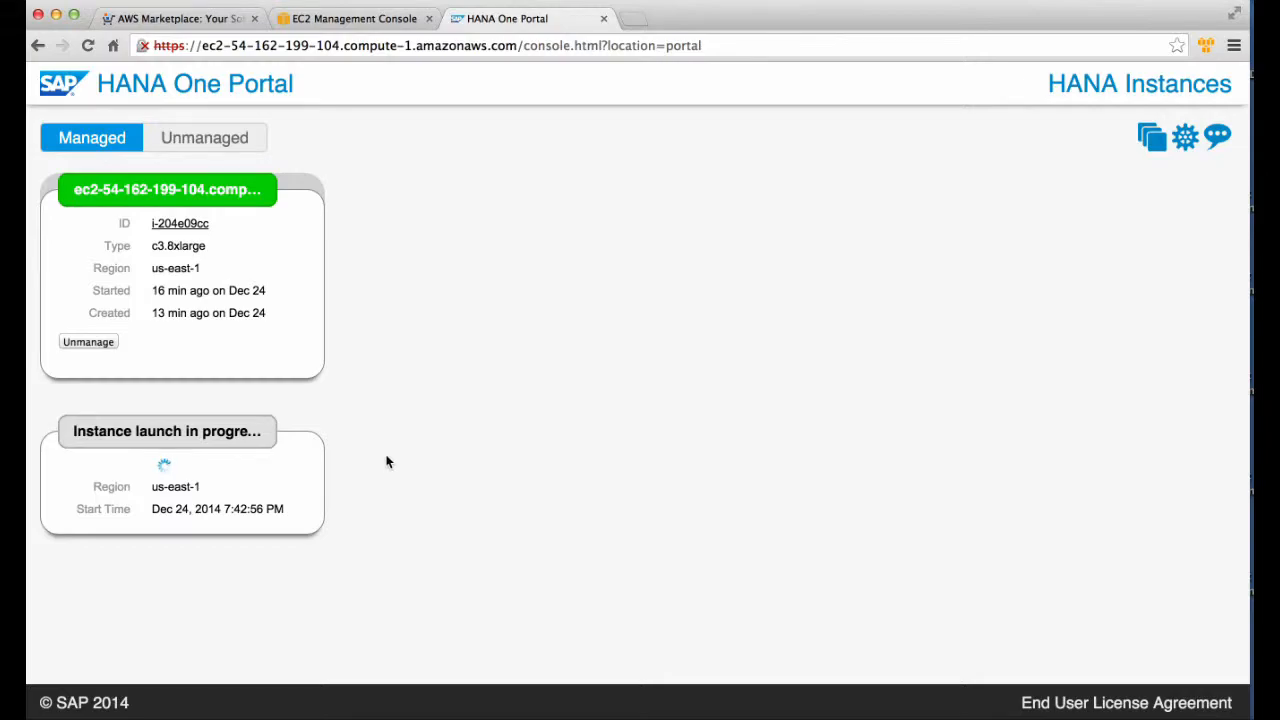
- Switch to the EC2 Management Console, enlarge the instance list and refresh it to check on the newly launched instance
left_click(366, 18)
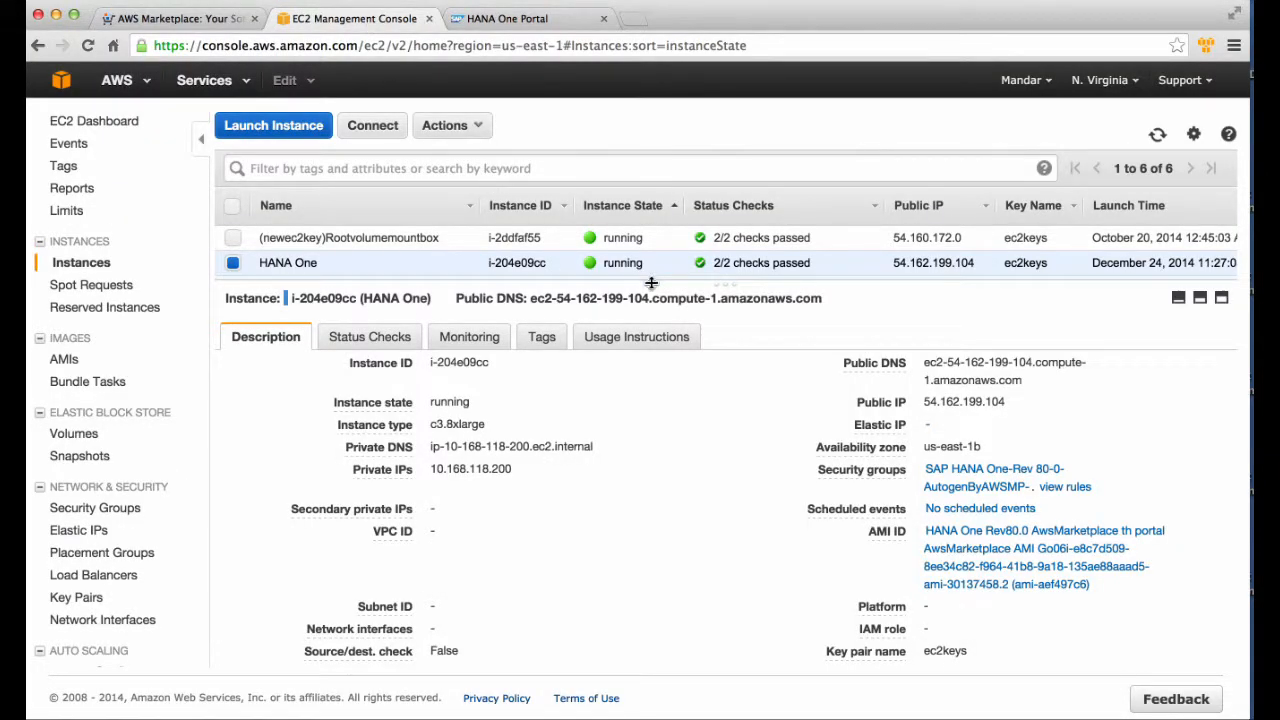
left_click_drag(646, 286, 646, 379)
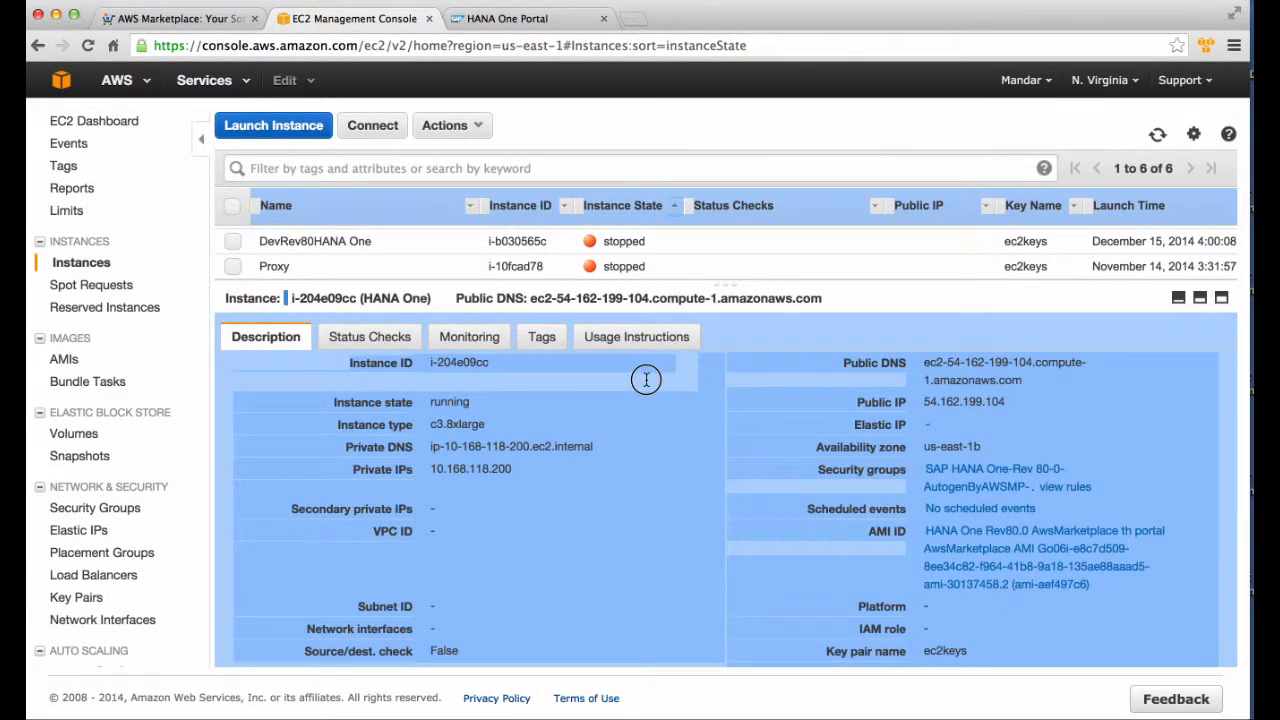
left_click(851, 296)
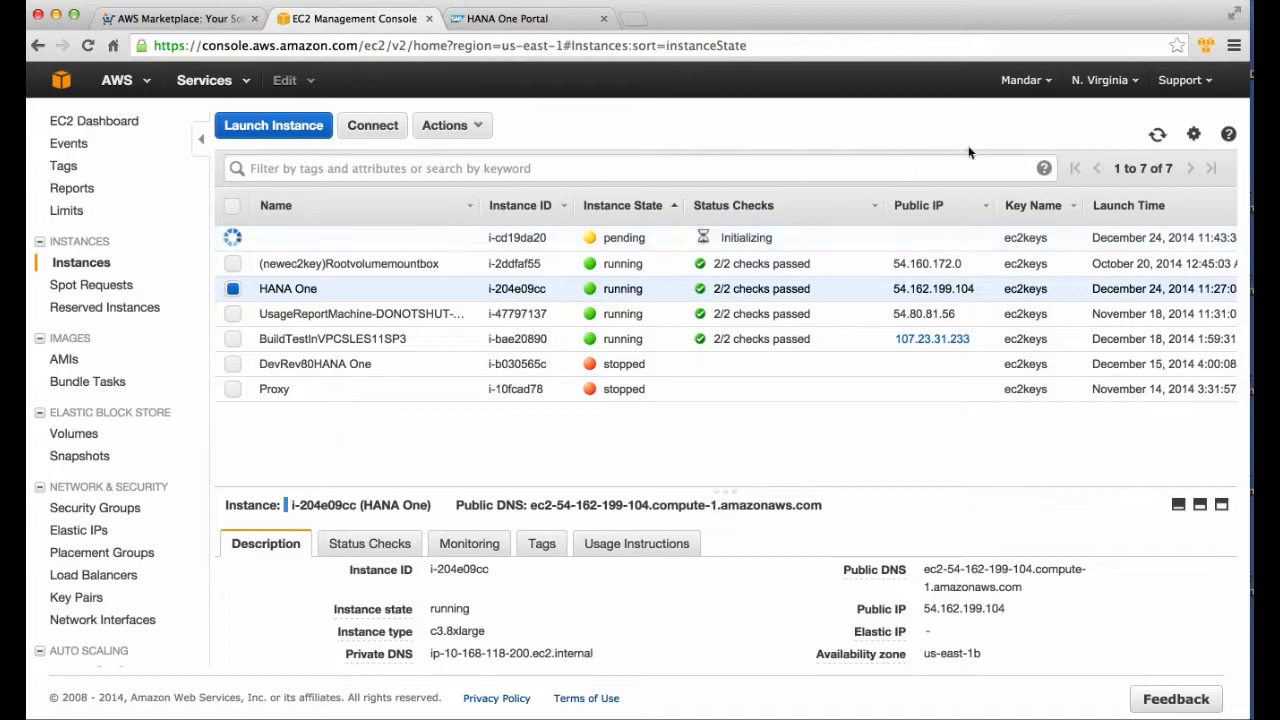
left_click(1157, 135)
left_click(1157, 136)
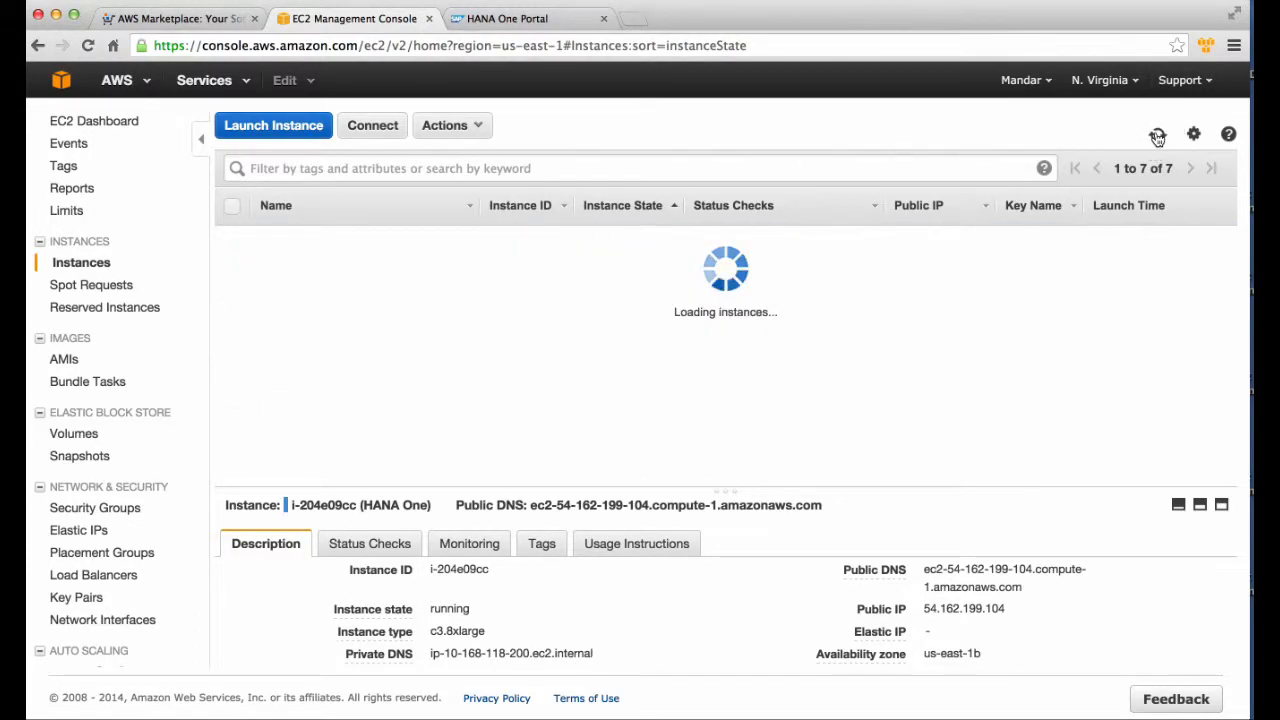
left_click(1157, 136)
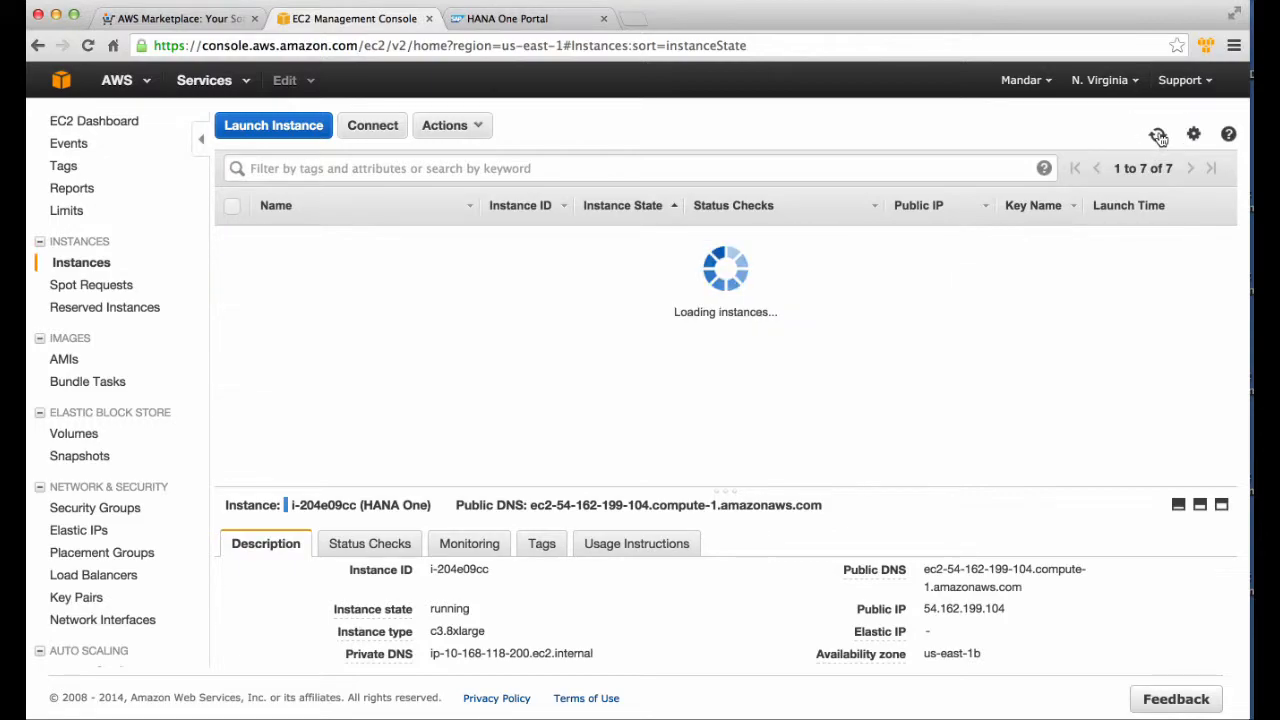
left_click(1157, 136)
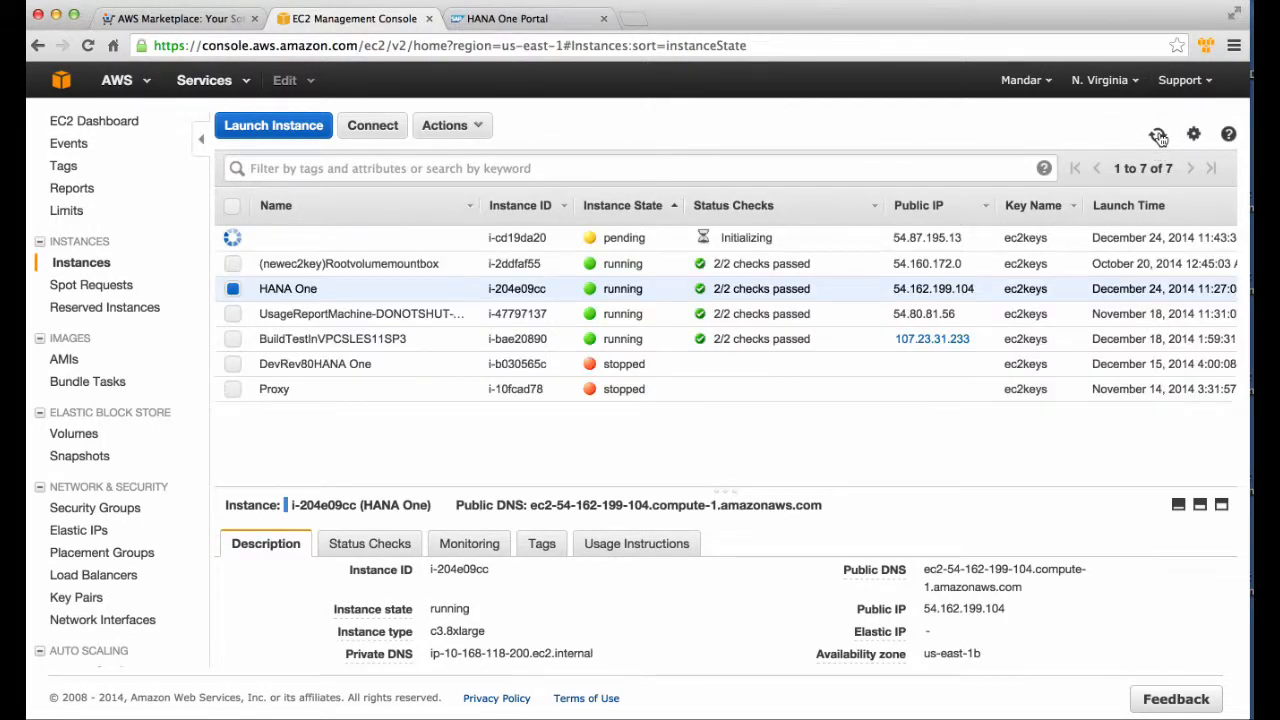
- Select the pending new instance to inspect its details and refresh the list to check its name and state
left_click(531, 237)
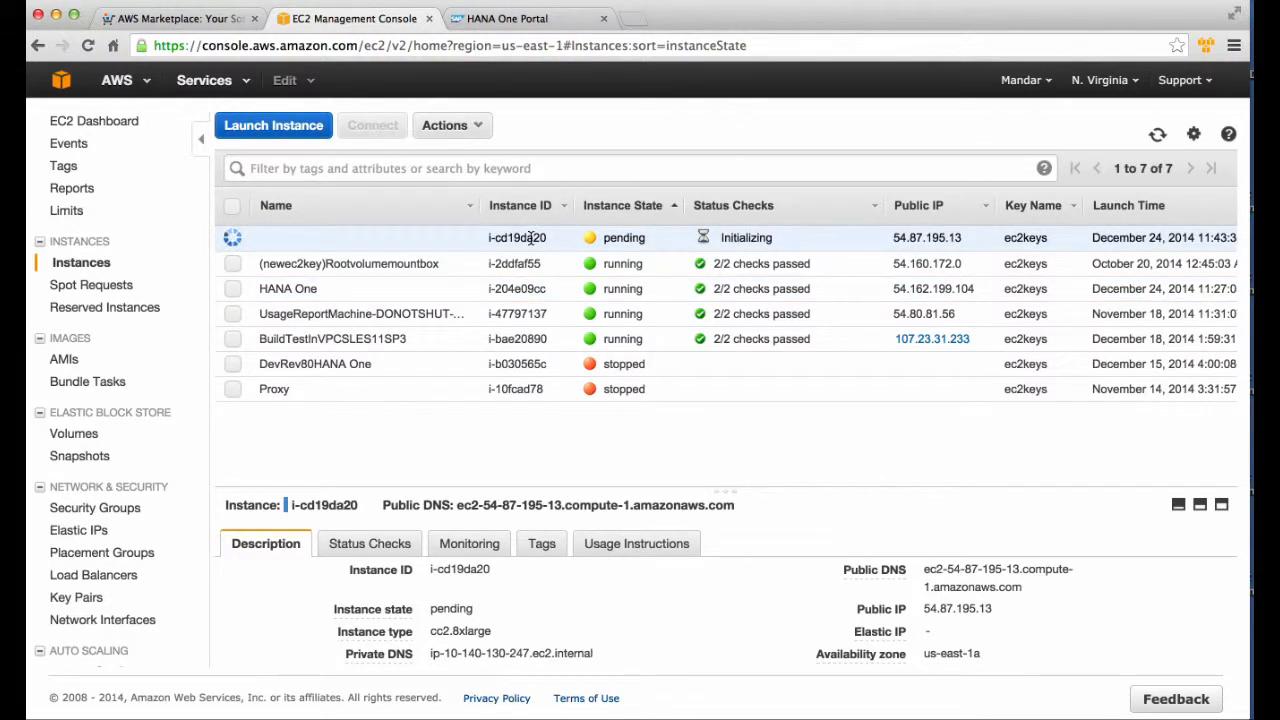
left_click(1157, 136)
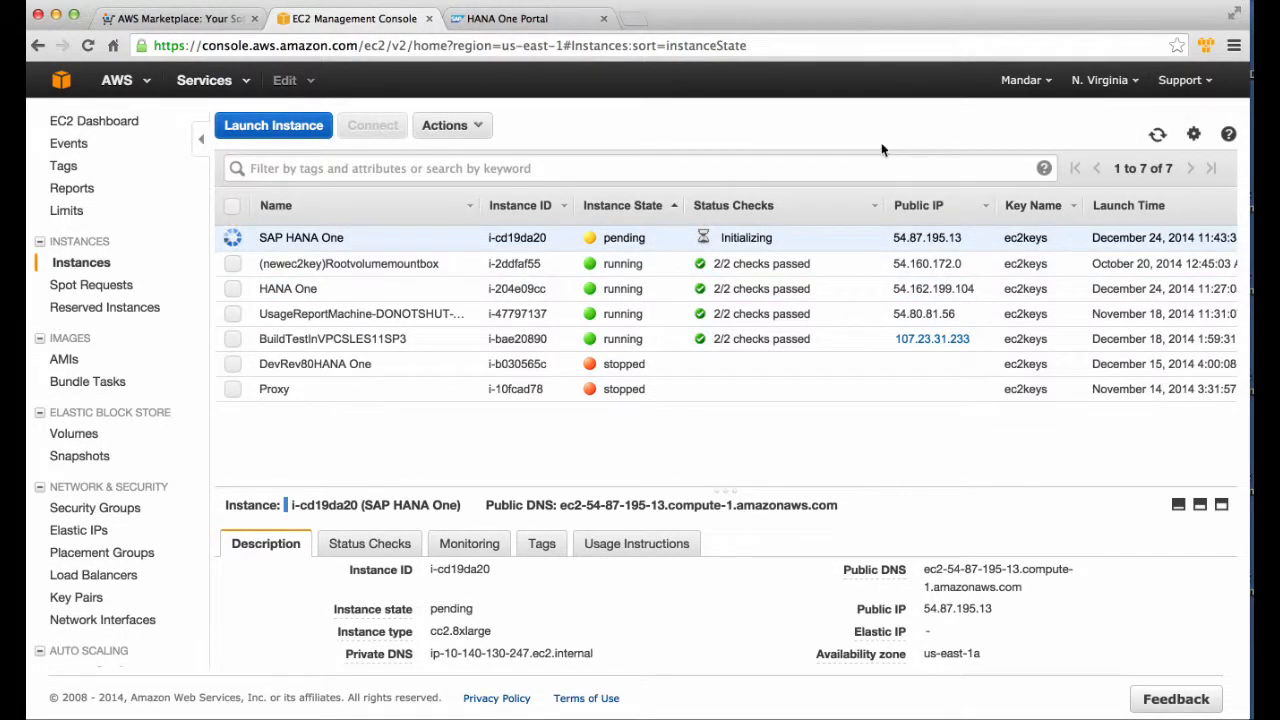
left_click(1157, 136)
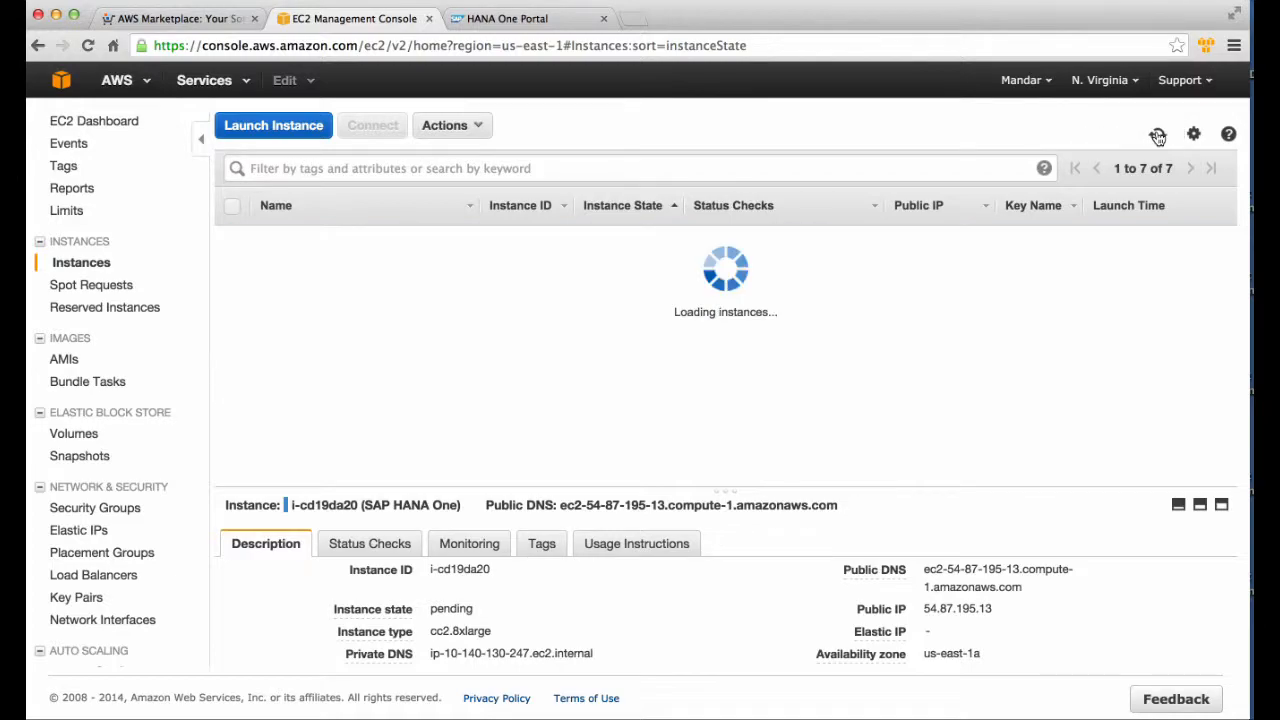